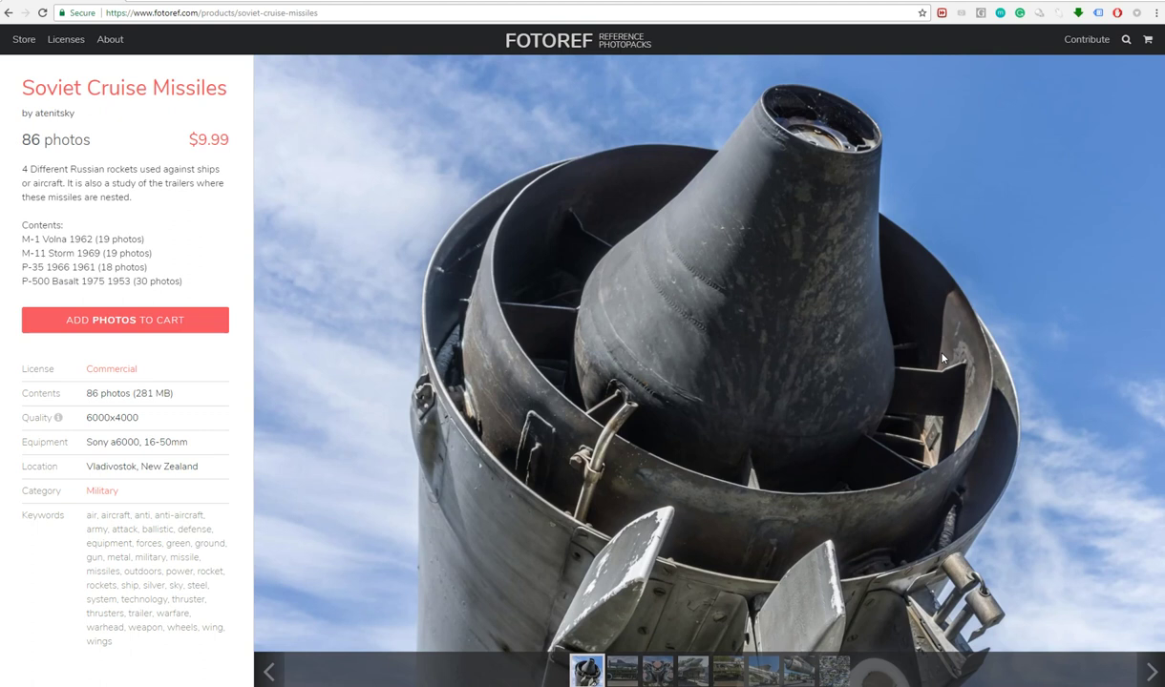
Step: Look through the reference photos in the Soviet Cruise Missiles pack
click(642, 384)
click(603, 367)
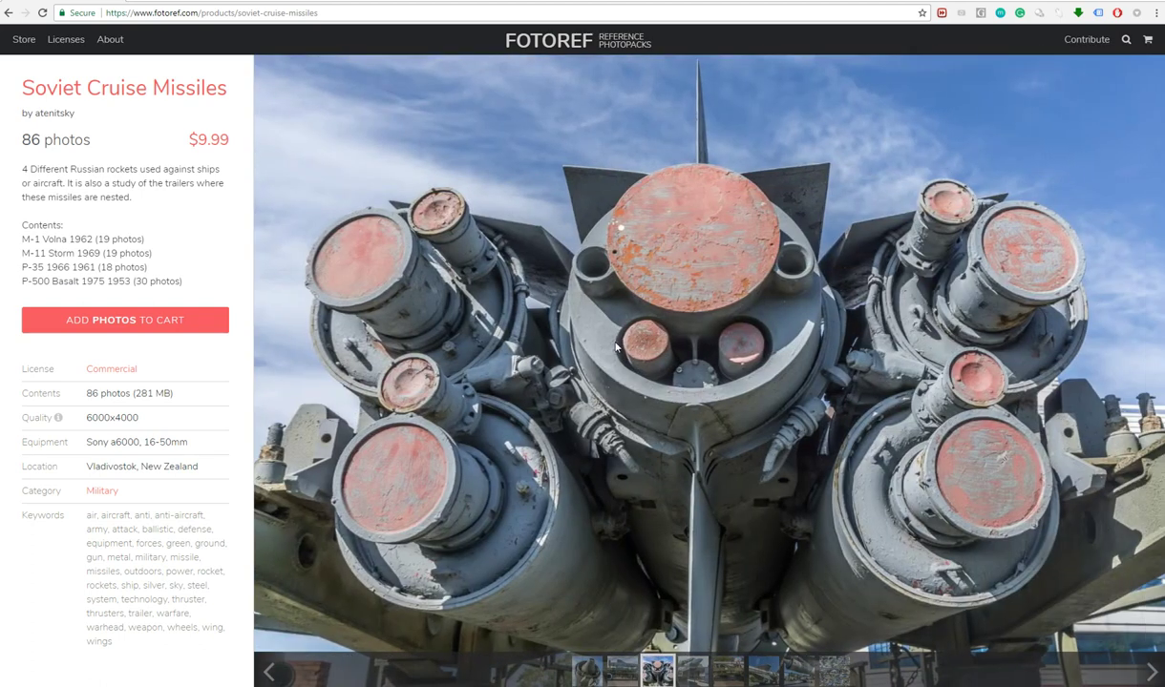
click(604, 342)
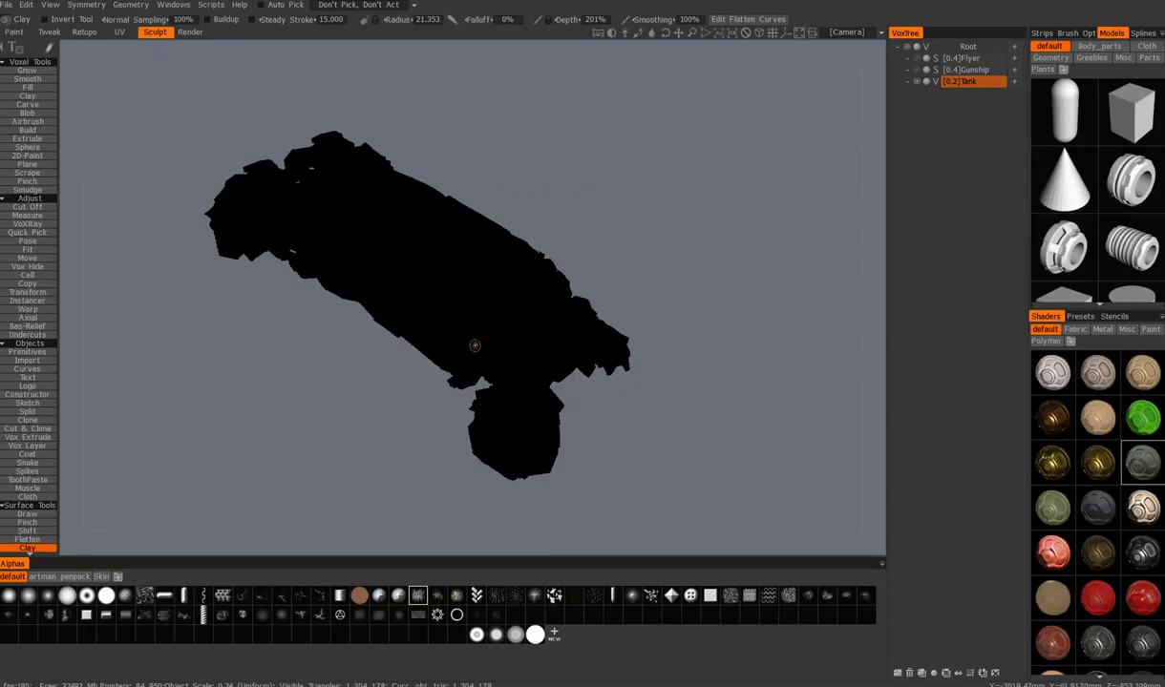
Step: Switch to 3D-Coat and examine the Tank sculpt from several angles in its shaded display
middle_drag(474, 344, 516, 375)
key(1)
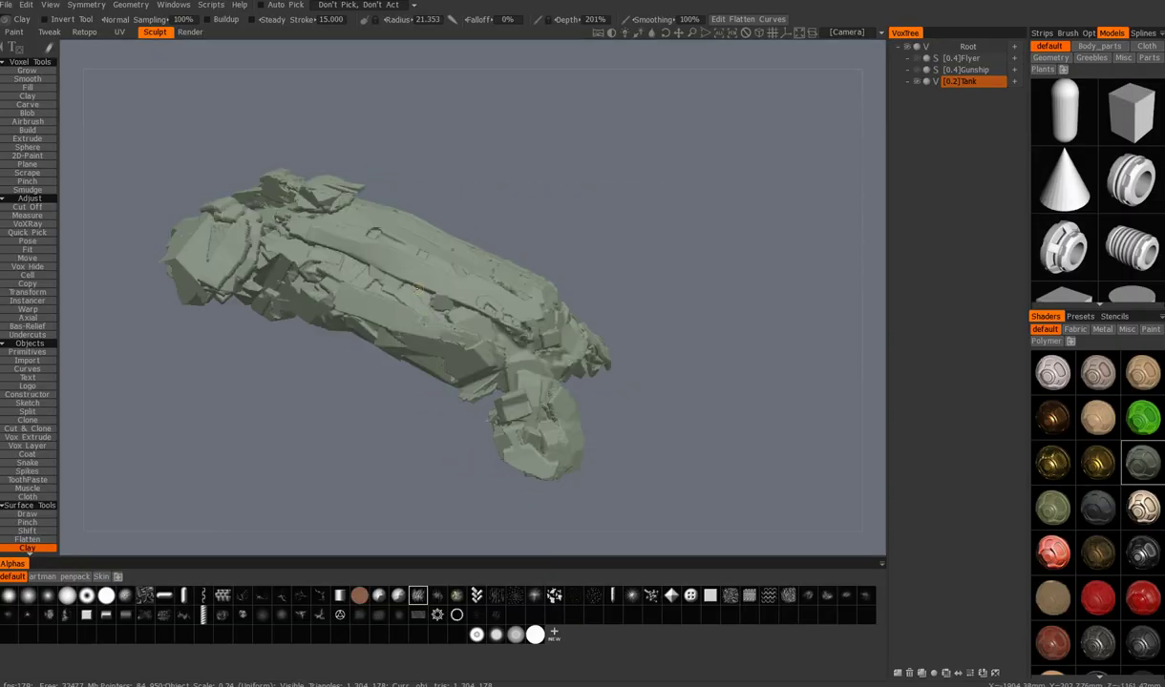
alt+drag(411, 261, 376, 283)
mouse_move(399, 380)
alt+mouse_down()
mouse_move(414, 330)
mouse_move(415, 374)
mouse_move(355, 399)
mouse_move(346, 424)
alt+mouse_up()
middle_drag(372, 328, 355, 308)
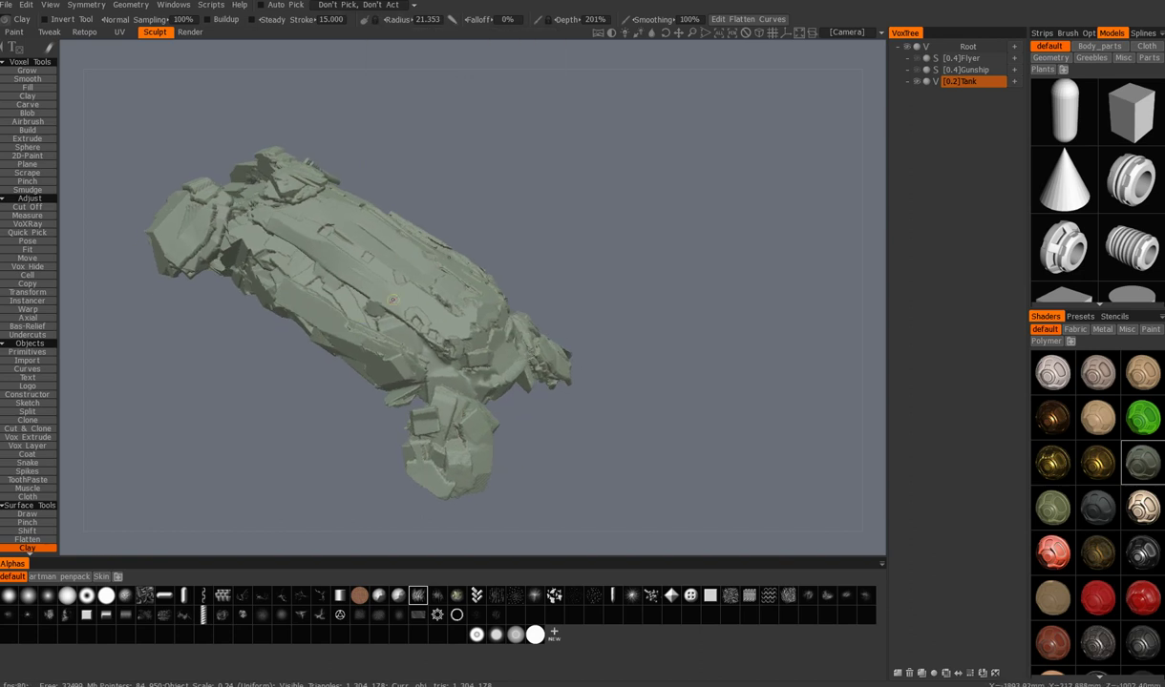
middle_drag(379, 299, 379, 320)
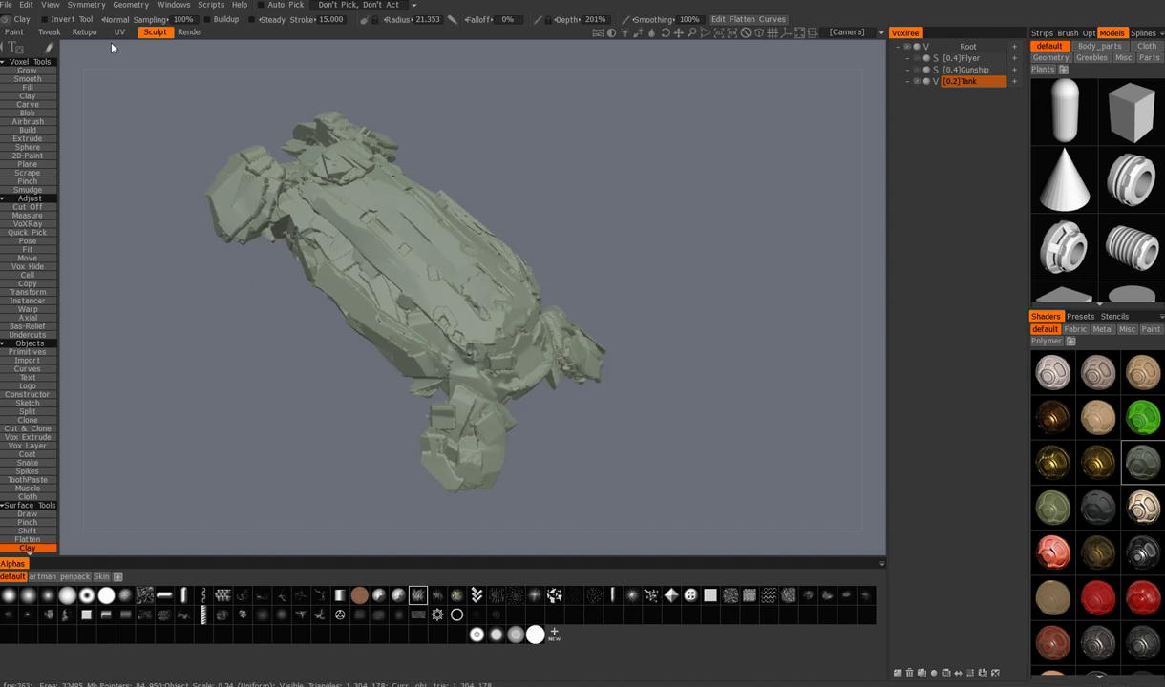
drag(224, 143, 307, 2)
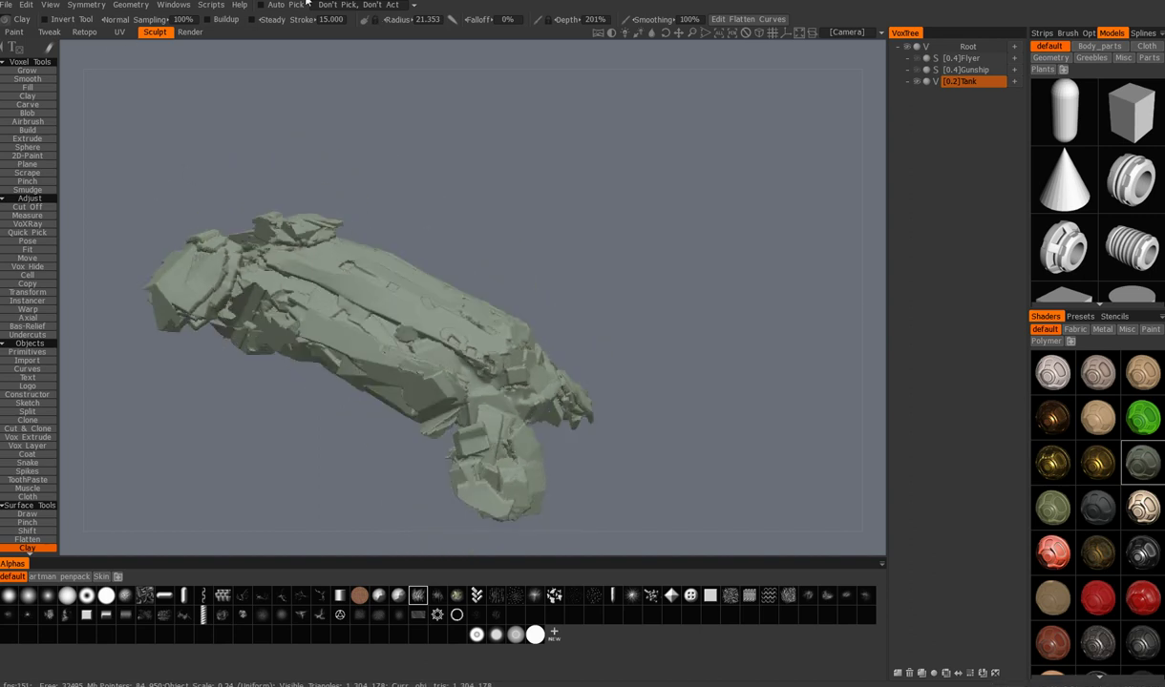
middle_drag(193, 285, 229, 232)
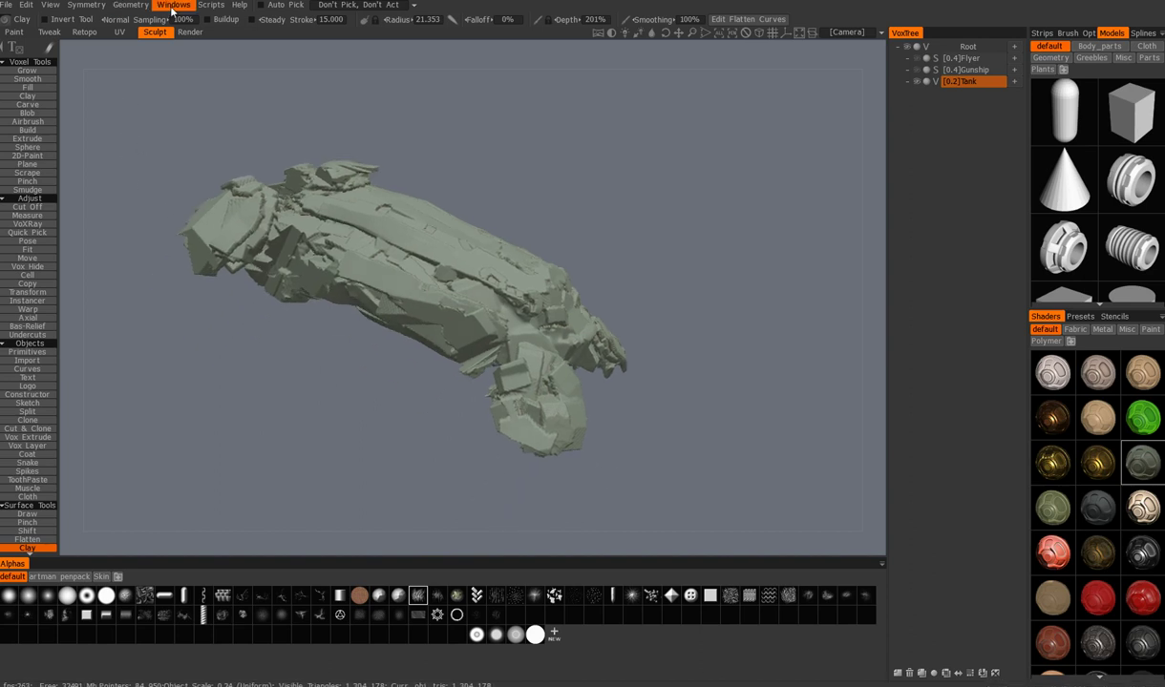
Step: Try the Flat Shade, Metalness and Gloss/Roughness Only display modes on the Tank
click(55, 6)
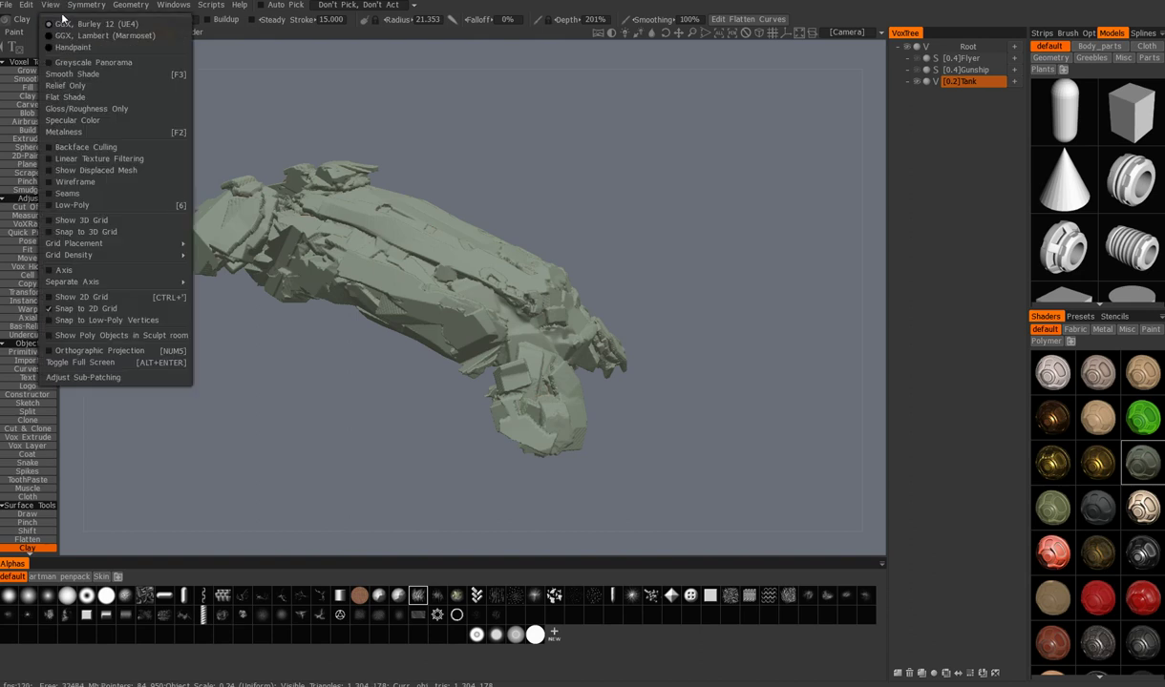
click(86, 99)
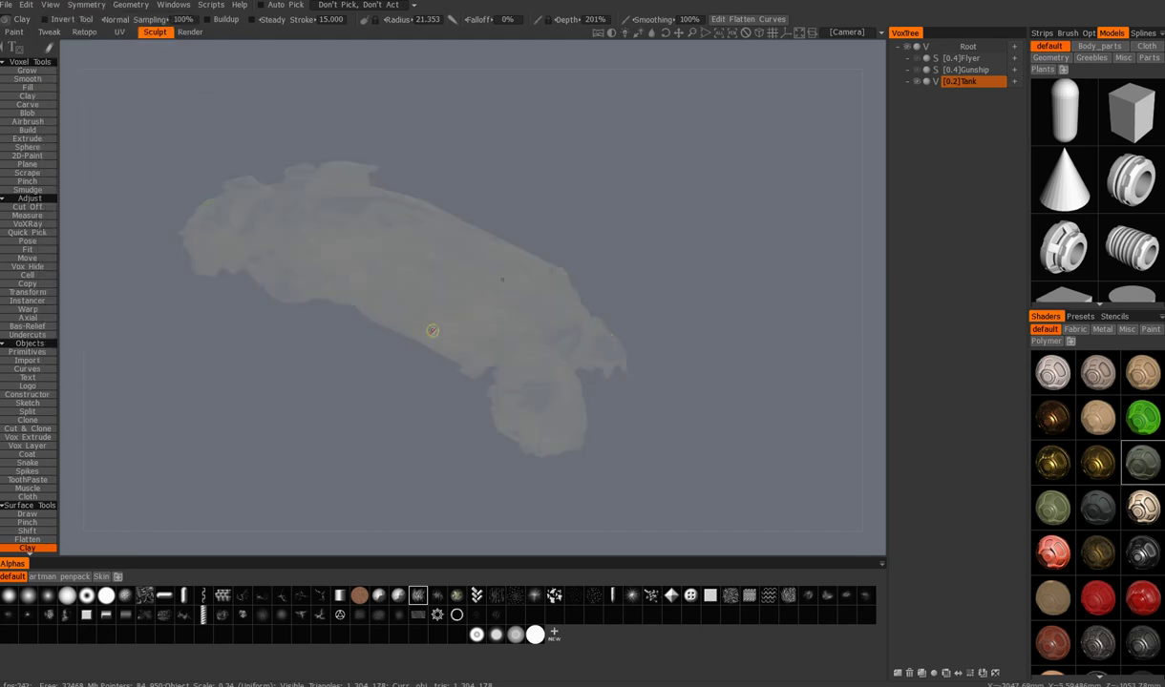
drag(439, 378, 382, 320)
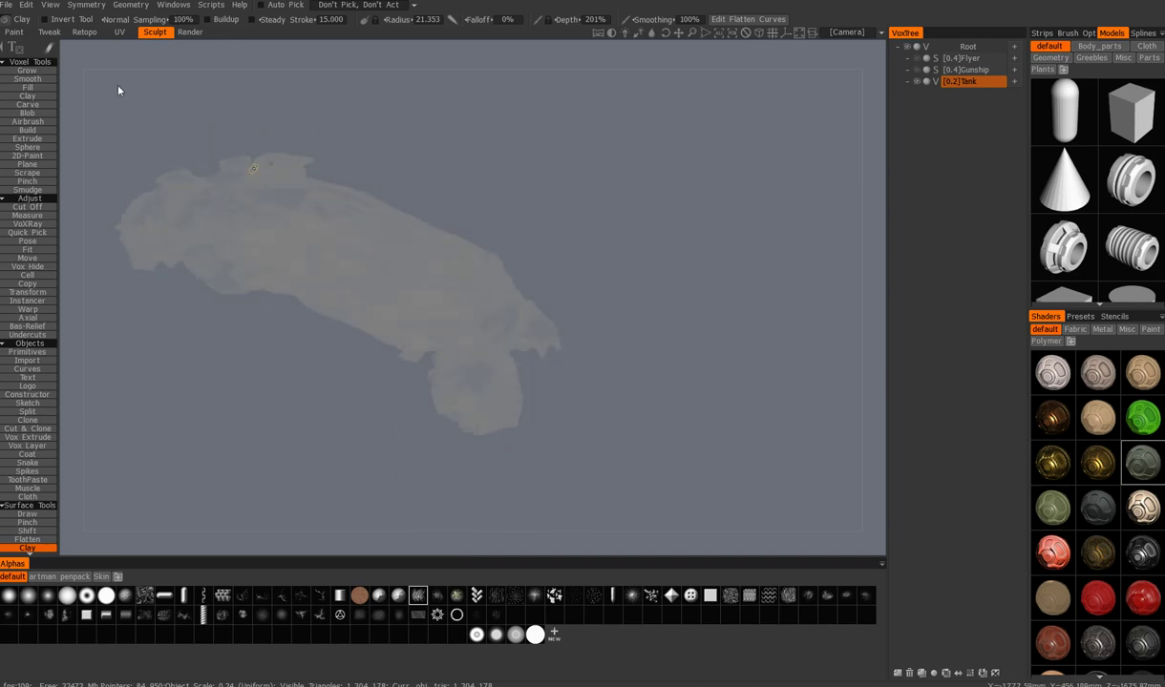
click(50, 4)
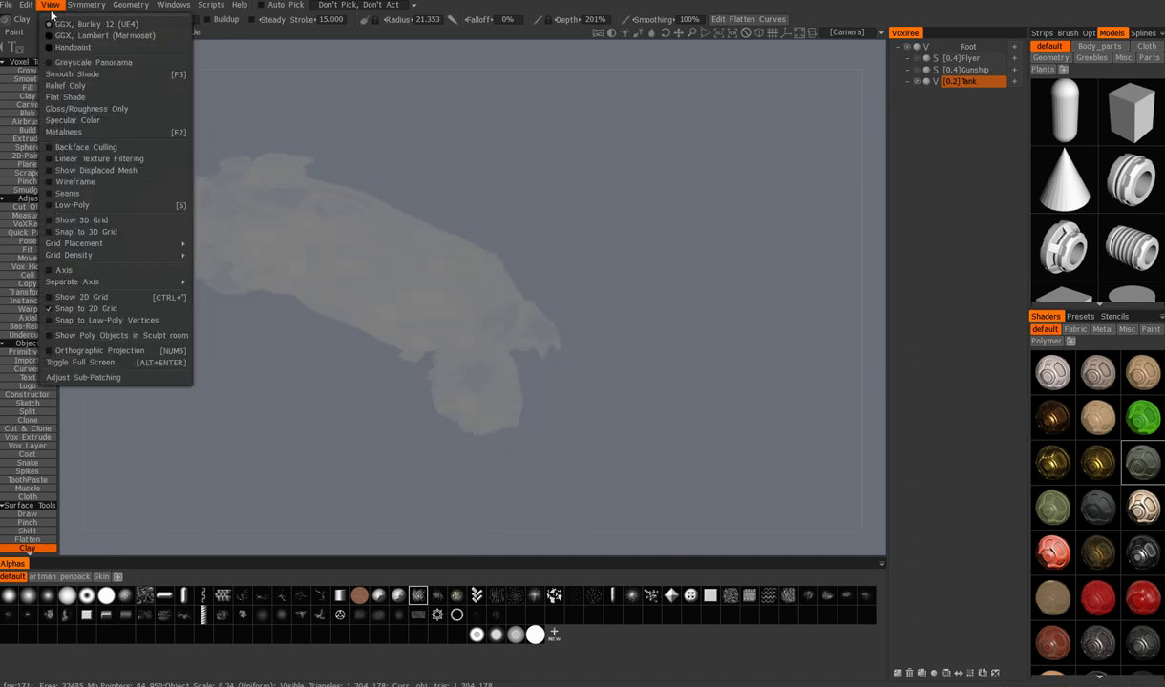
click(86, 133)
click(49, 5)
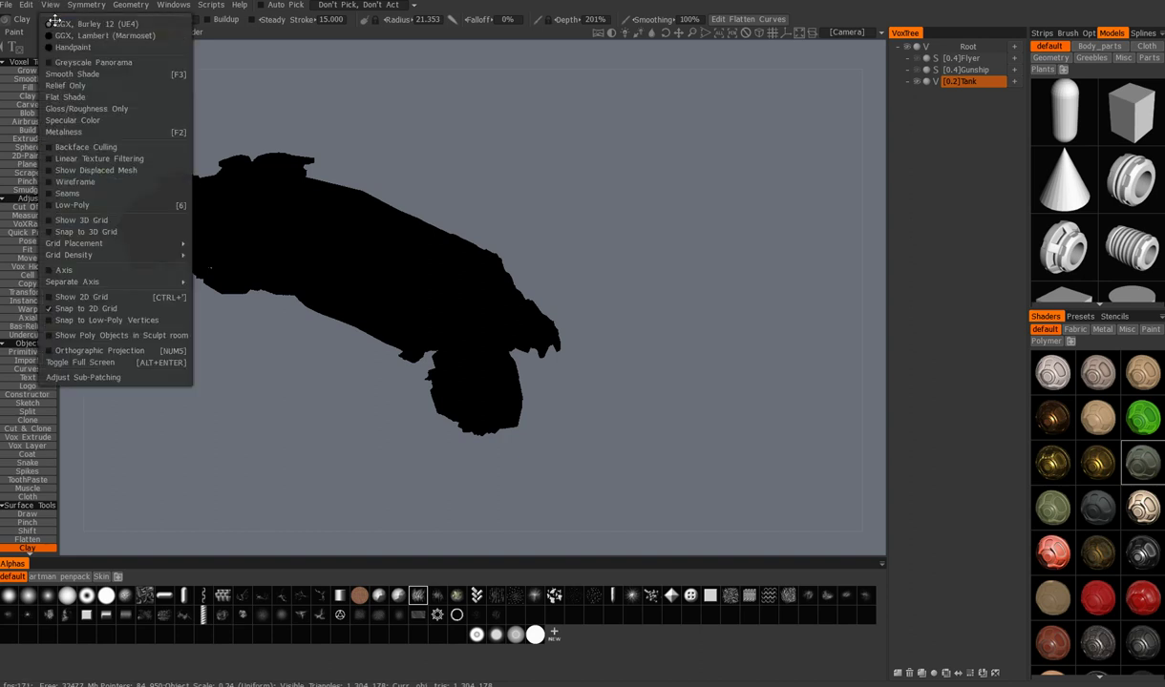
click(83, 112)
drag(229, 455, 115, 44)
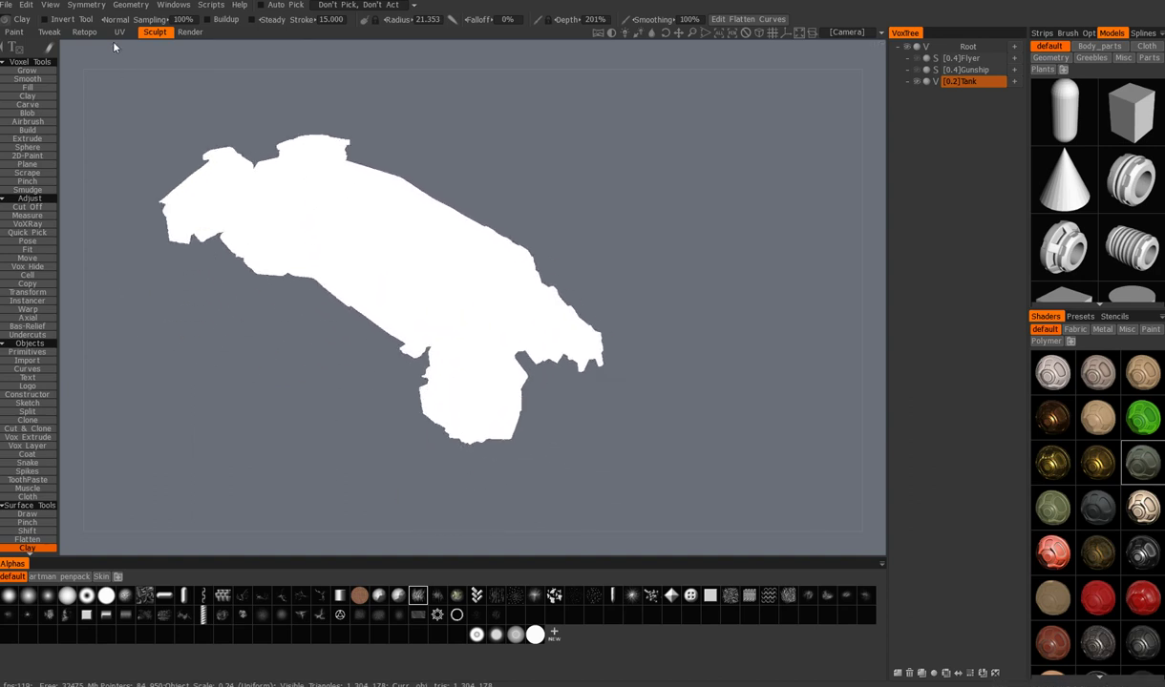
Step: Display the Tank as a black silhouette with the Metalness mode and turn it to the left view
click(55, 6)
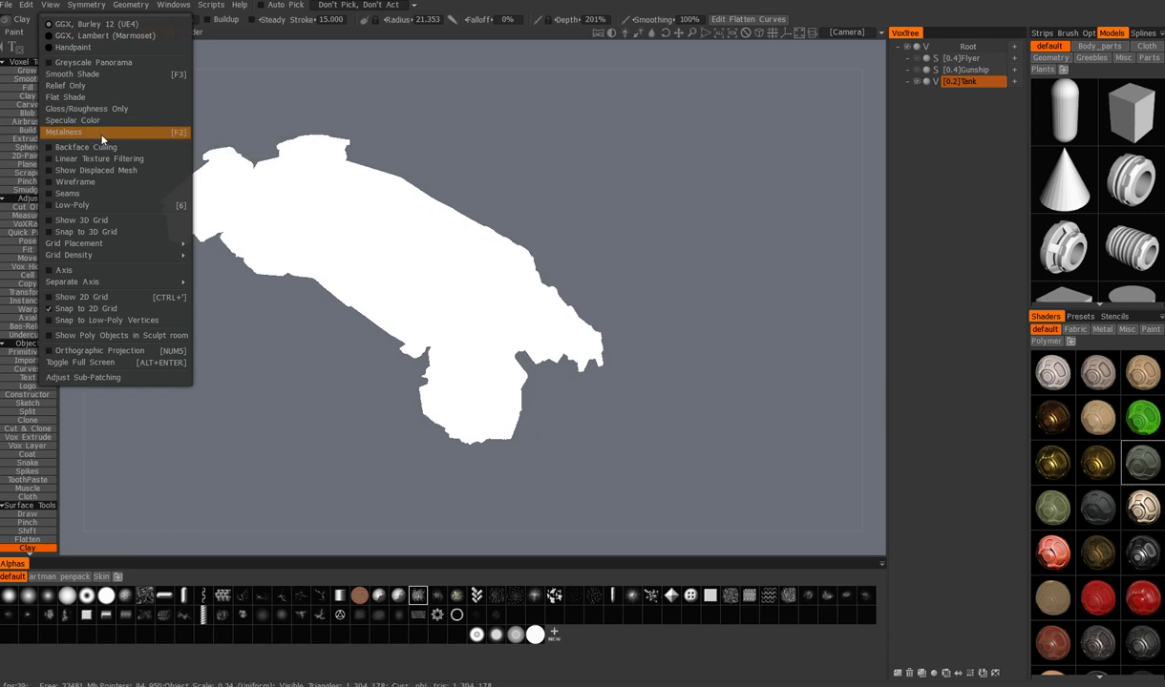
click(161, 133)
mouse_move(377, 382)
alt+mouse_down()
mouse_move(325, 317)
mouse_move(362, 348)
mouse_move(397, 353)
mouse_move(378, 319)
alt+mouse_up()
mouse_move(367, 250)
alt+mouse_down()
mouse_move(385, 314)
mouse_move(347, 260)
alt+mouse_up()
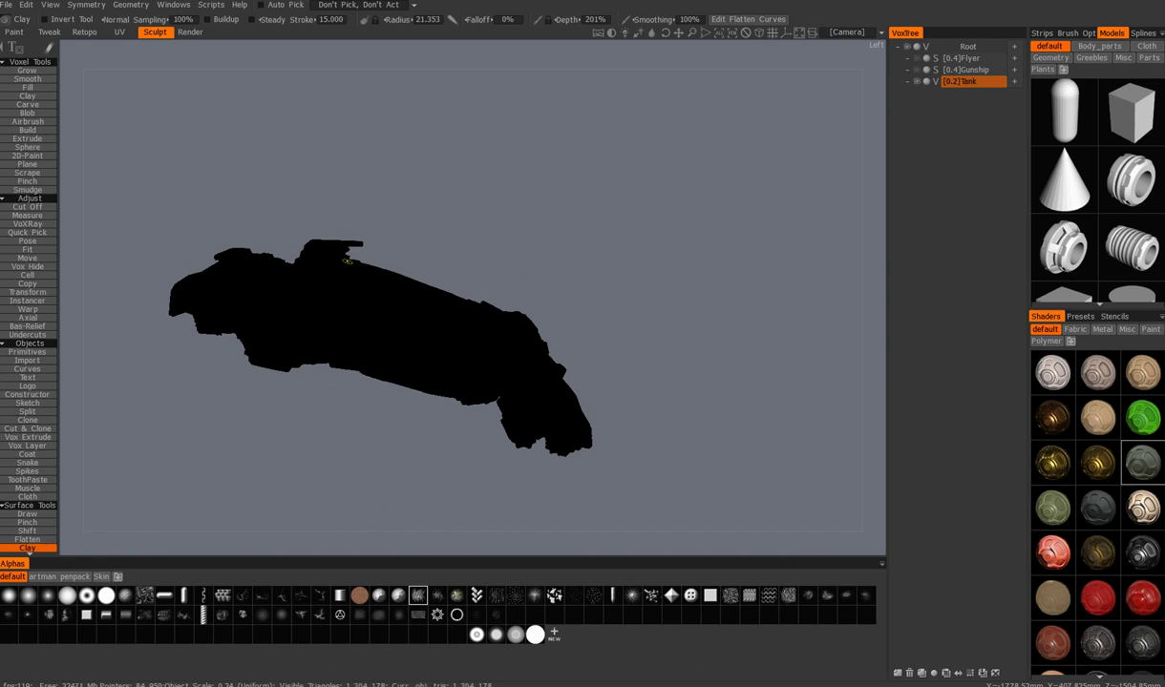
mouse_move(479, 363)
alt+mouse_down()
mouse_move(494, 354)
mouse_move(425, 355)
mouse_move(435, 367)
mouse_move(408, 372)
mouse_move(397, 362)
mouse_move(465, 242)
alt+mouse_up()
alt+middle_drag(465, 242, 471, 116)
alt+drag(472, 116, 429, 449)
drag(382, 362, 412, 355)
alt+middle_drag(411, 355, 437, 310)
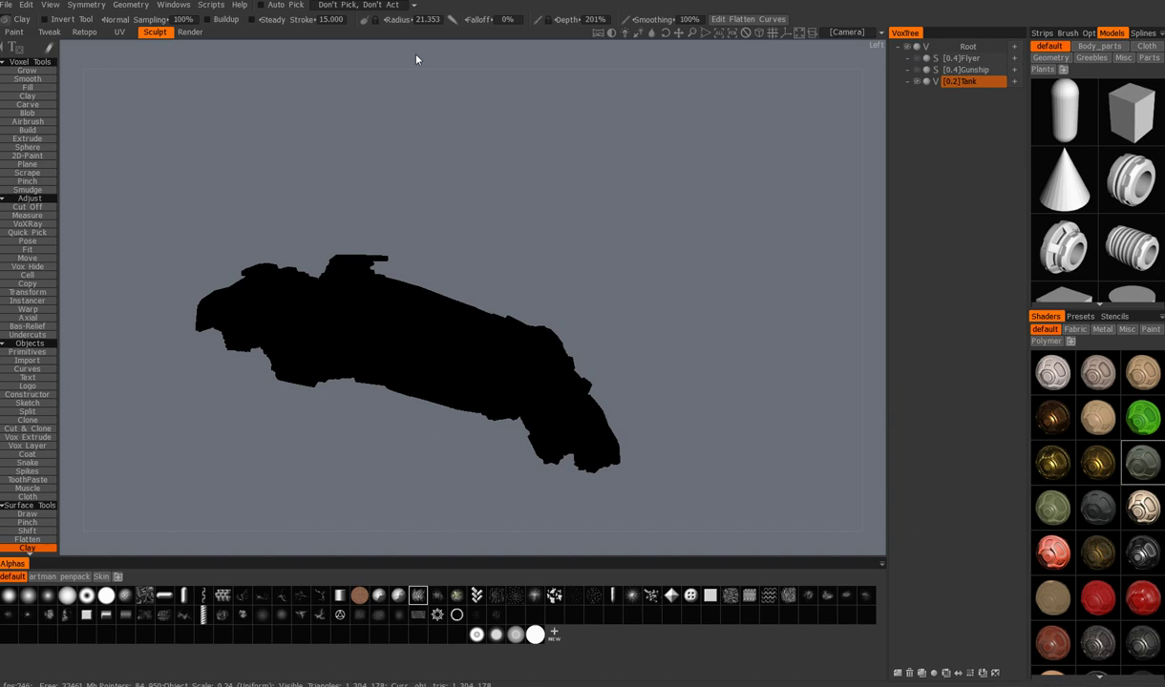
Step: Set up the Split tool with a polygonal outline and a split border width of -1 voxel
click(27, 411)
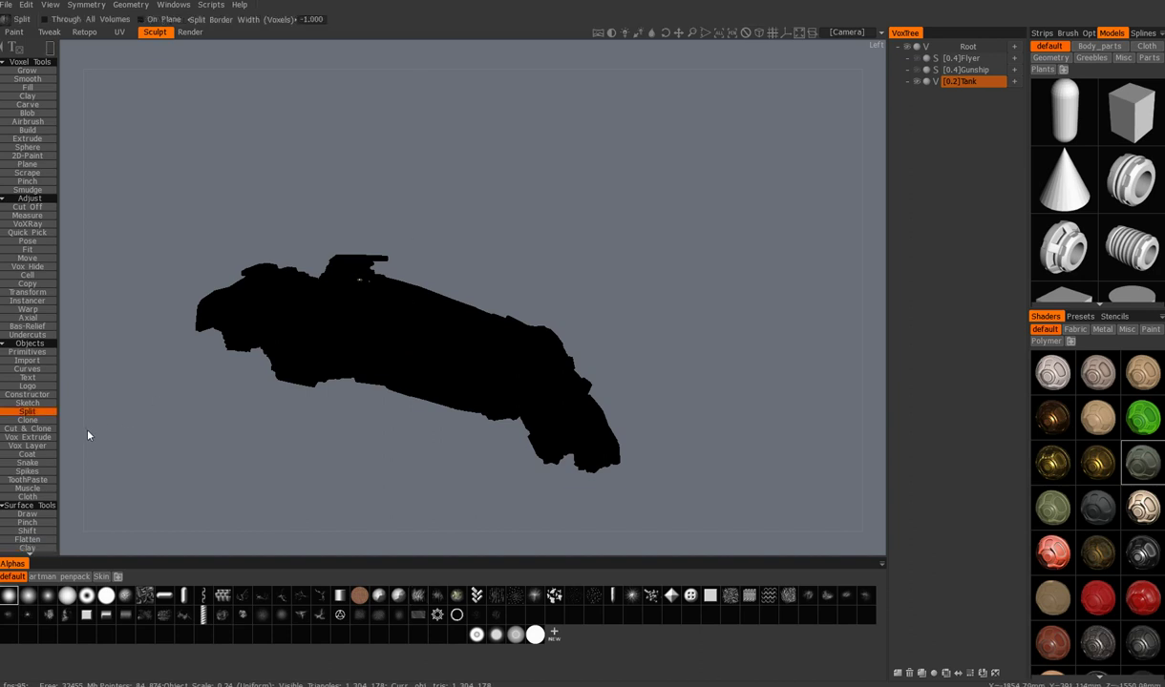
middle_drag(437, 270, 409, 244)
key(c)
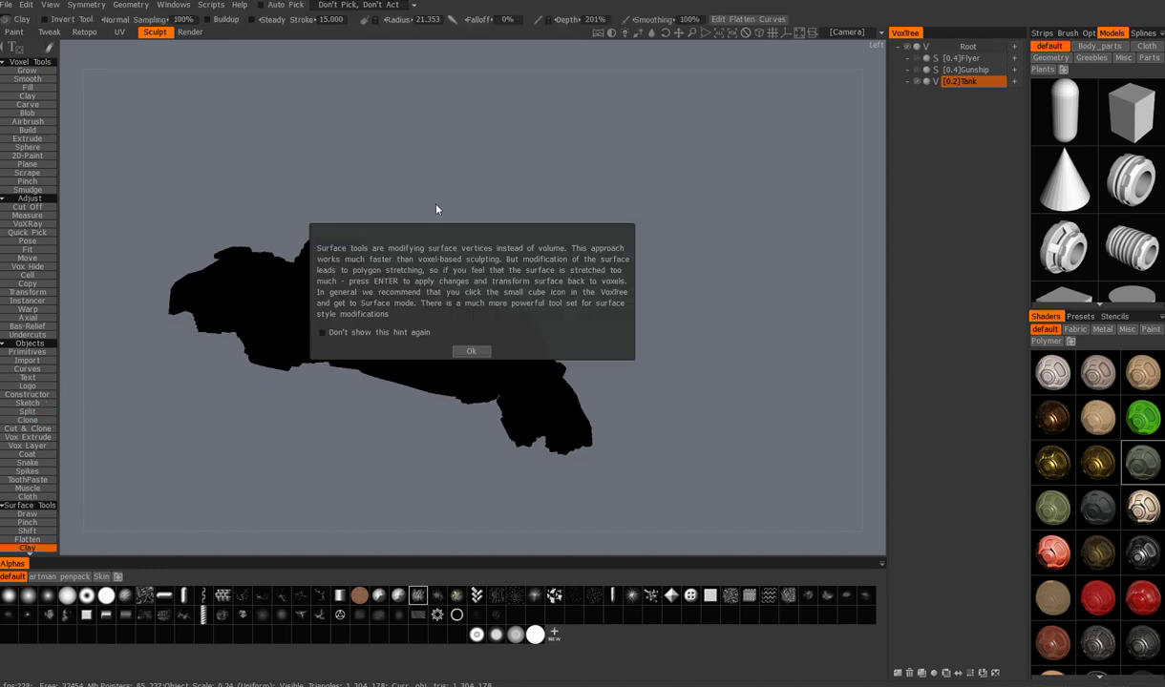
middle_drag(475, 325, 468, 352)
click(469, 353)
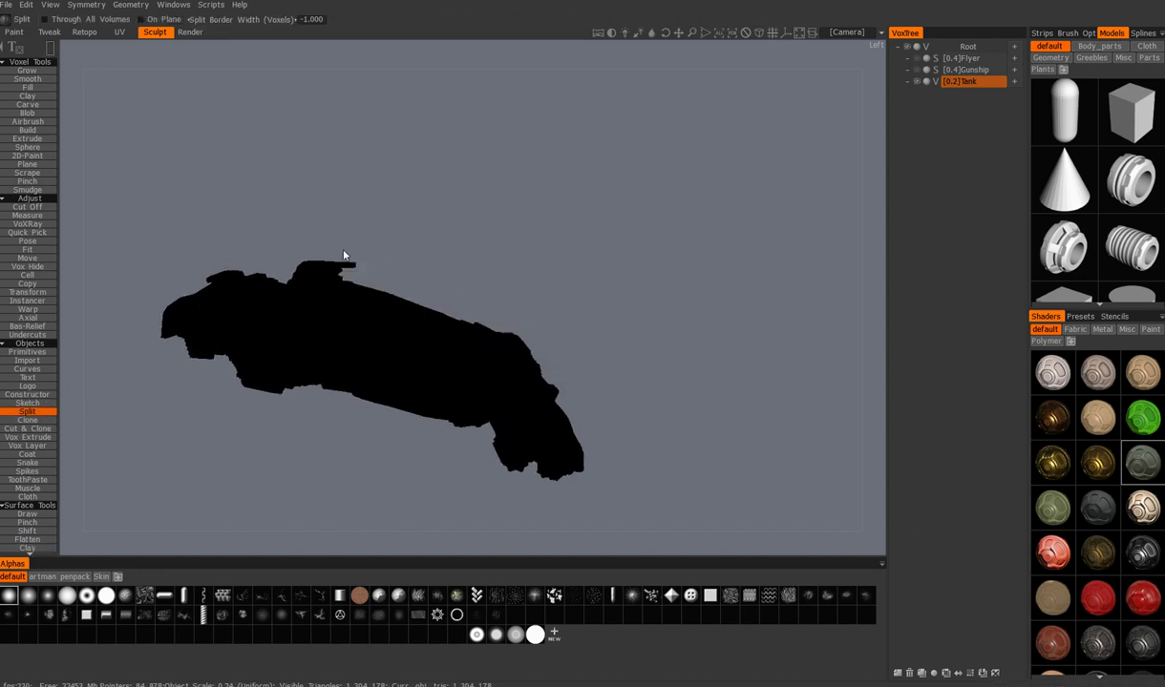
middle_drag(345, 254, 403, 193)
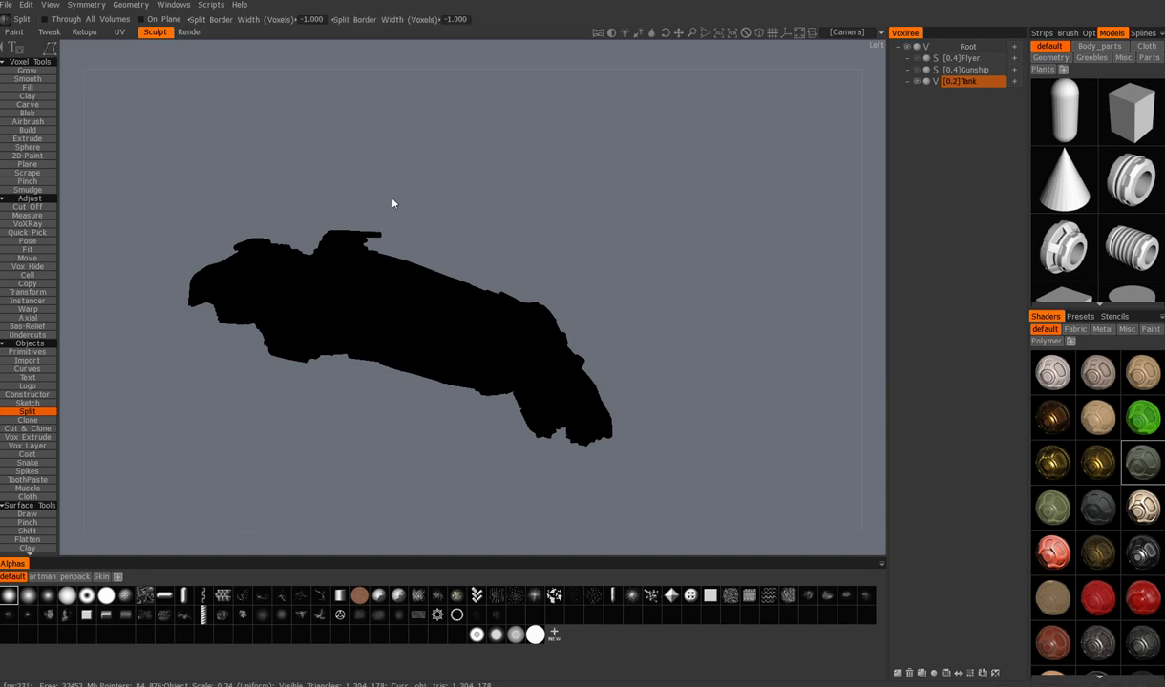
click(391, 201)
click(387, 269)
drag(471, 235, 472, 235)
click(449, 20)
text(1)
key(Return)
Step: Try to split off the upper part of the Tank's hull with a polygonal outline, and undo it
middle_drag(378, 218, 376, 221)
click(392, 201)
click(389, 278)
click(627, 380)
click(638, 282)
click(592, 236)
click(392, 207)
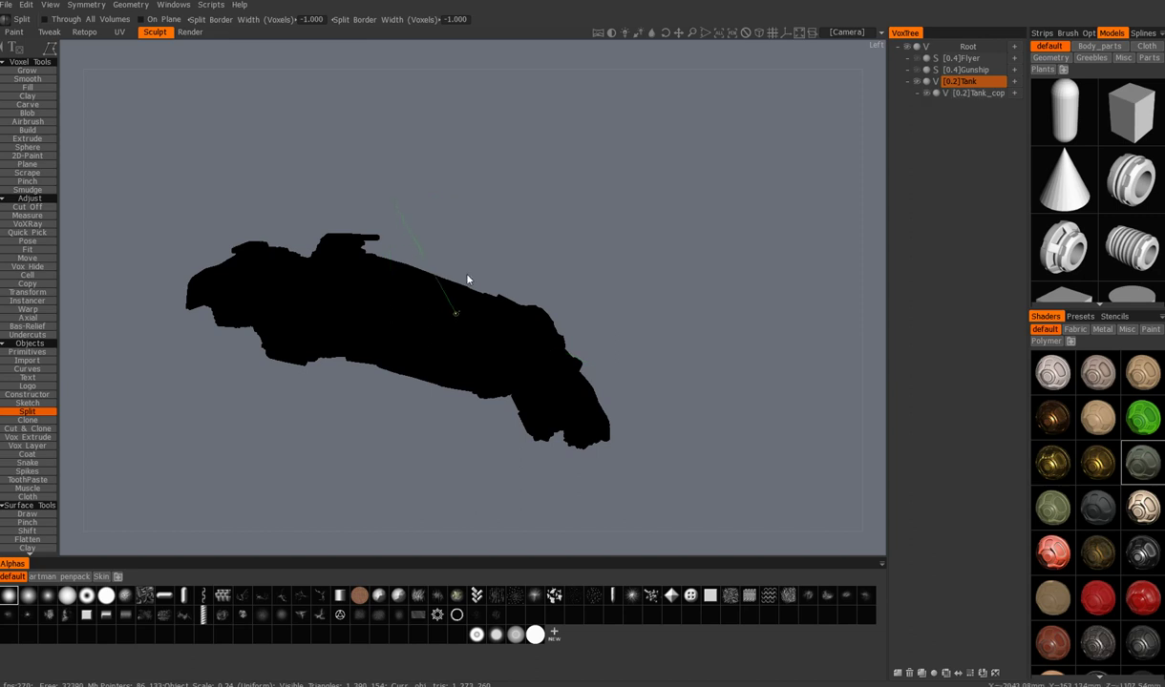
key(ctrl+z)
Step: Split off the sloping upper edge of the Tank's hull with a closed polygonal outline
key(e)
click(416, 274)
middle_drag(422, 220, 400, 197)
click(371, 254)
click(481, 314)
click(610, 370)
click(370, 208)
mouse_move(420, 255)
alt+mouse_down()
mouse_move(439, 240)
mouse_move(421, 254)
alt+mouse_up()
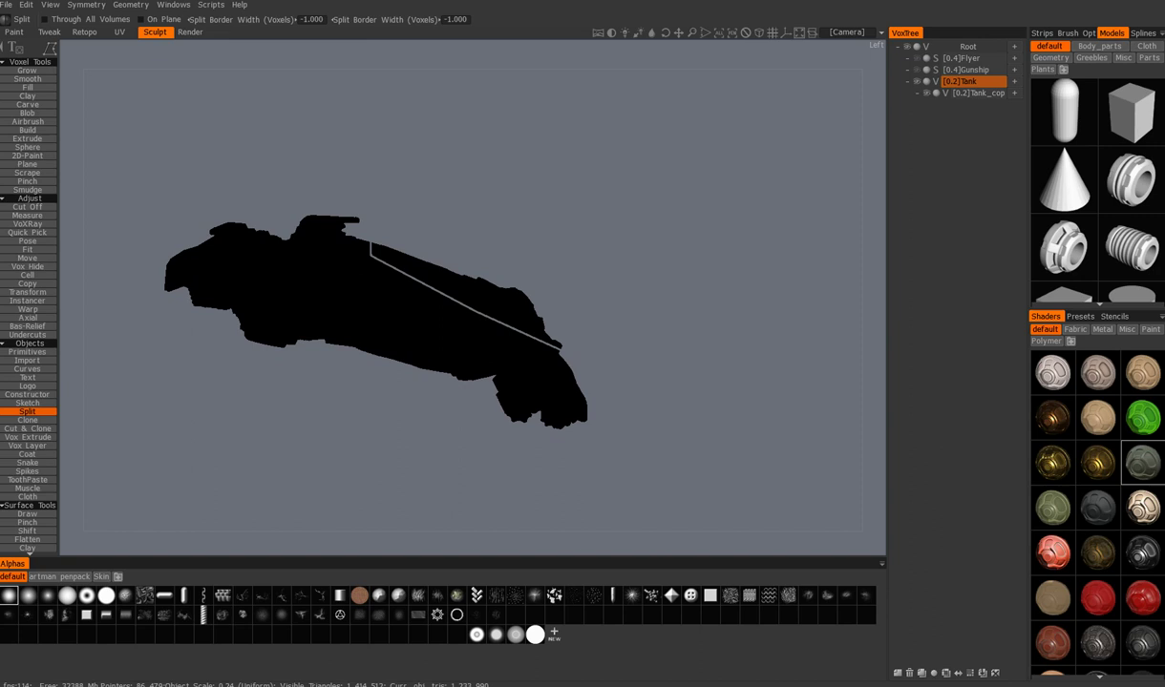
Step: Split off the lower part of the Tank's raised end with a polygonal outline running down to the underside
click(155, 225)
click(244, 261)
click(340, 317)
click(361, 392)
click(261, 417)
click(157, 344)
click(134, 283)
click(161, 231)
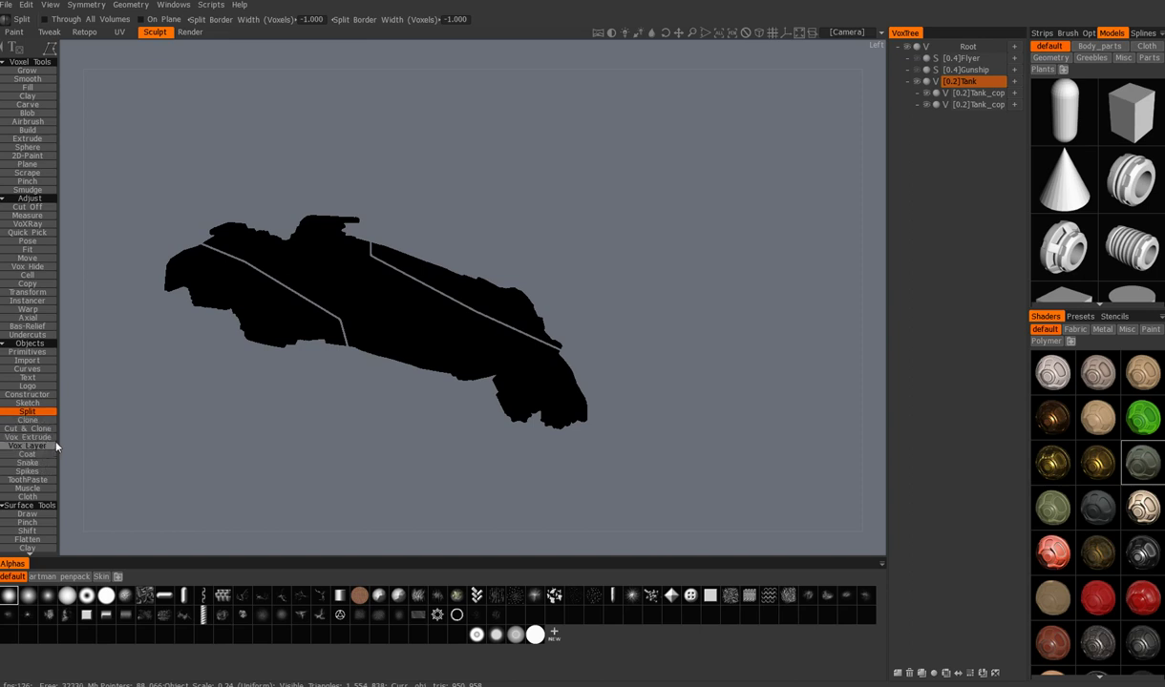
Step: Select the Vox Hide tool and compare the Tank's side silhouette in perspective and orthographic projection
click(42, 270)
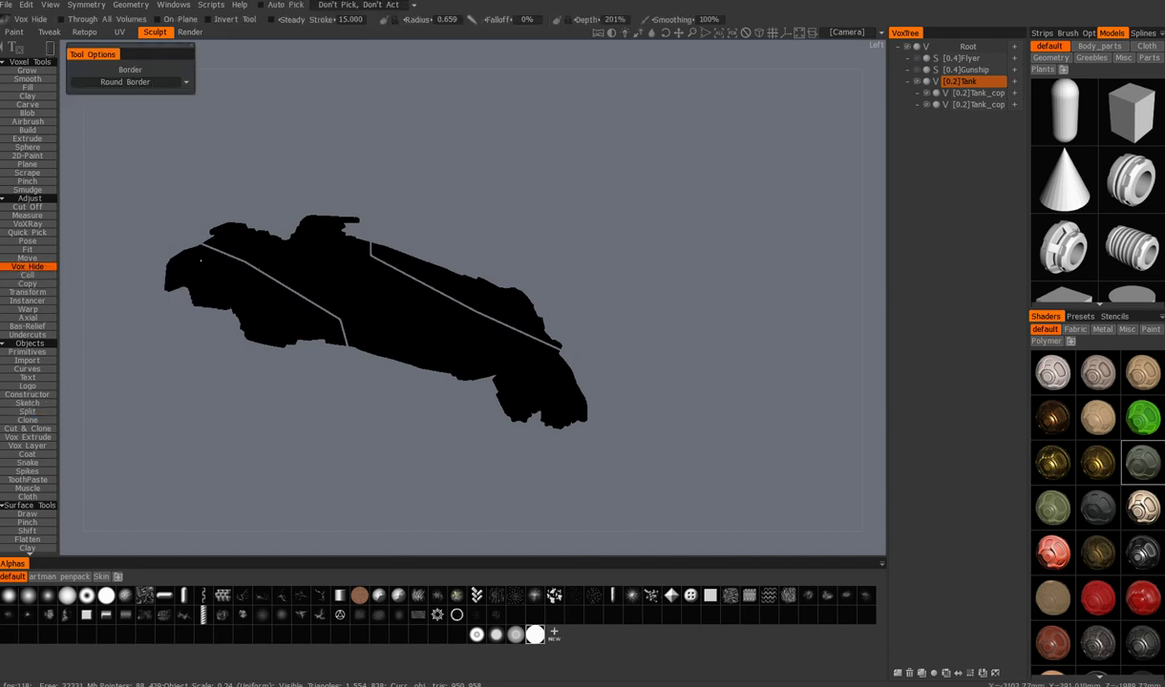
drag(346, 224, 236, 154)
middle_drag(293, 192, 271, 207)
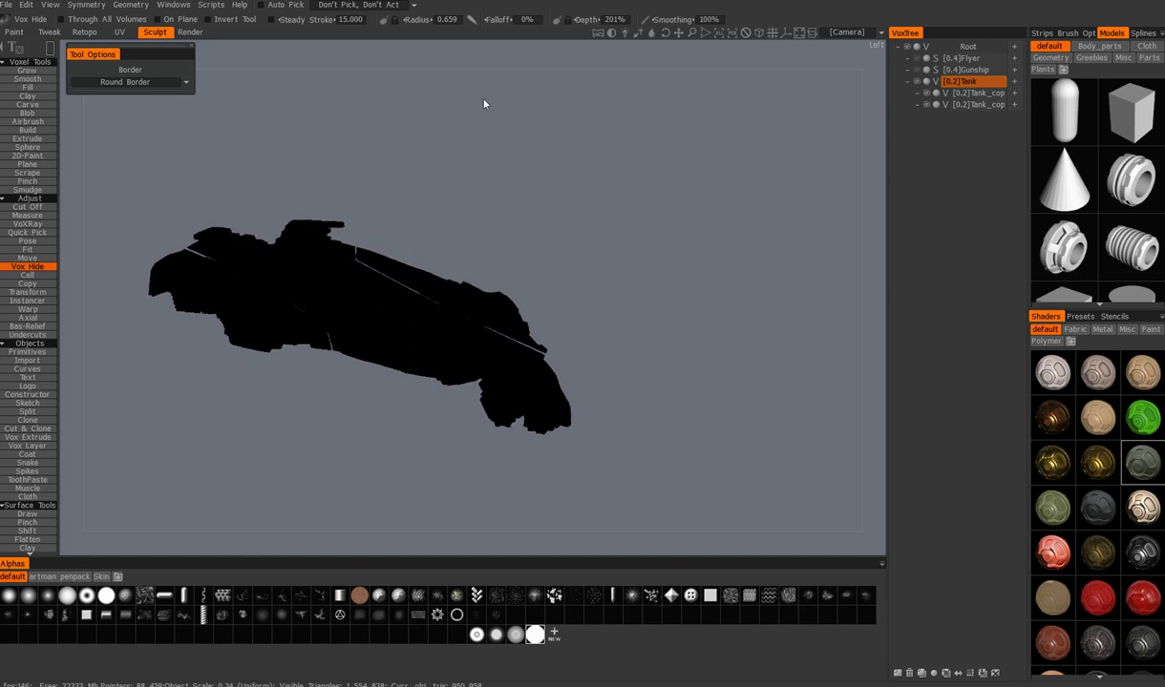
click(760, 34)
middle_drag(348, 229, 359, 227)
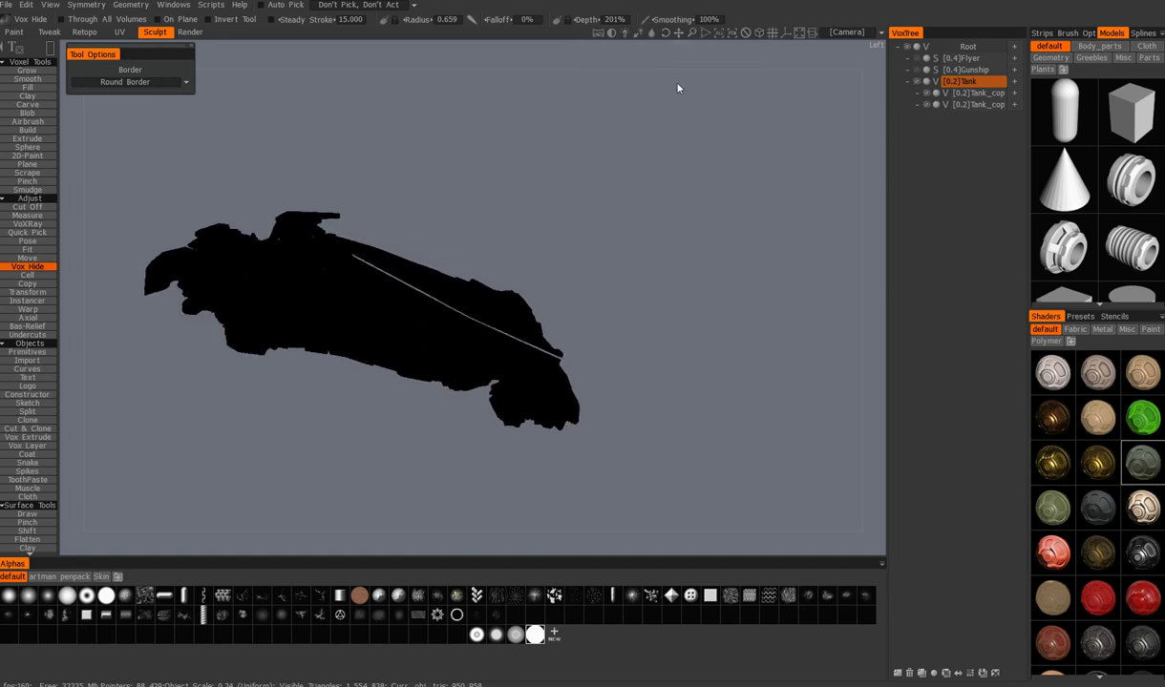
click(761, 35)
middle_drag(431, 198, 452, 221)
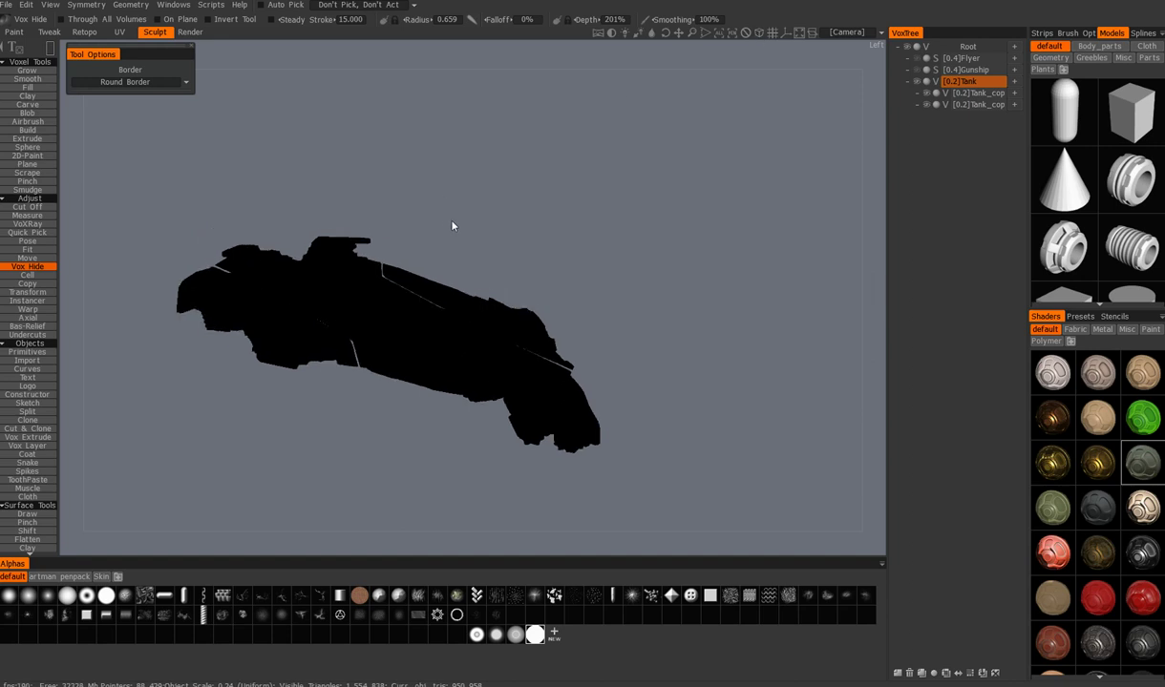
drag(452, 225, 690, 107)
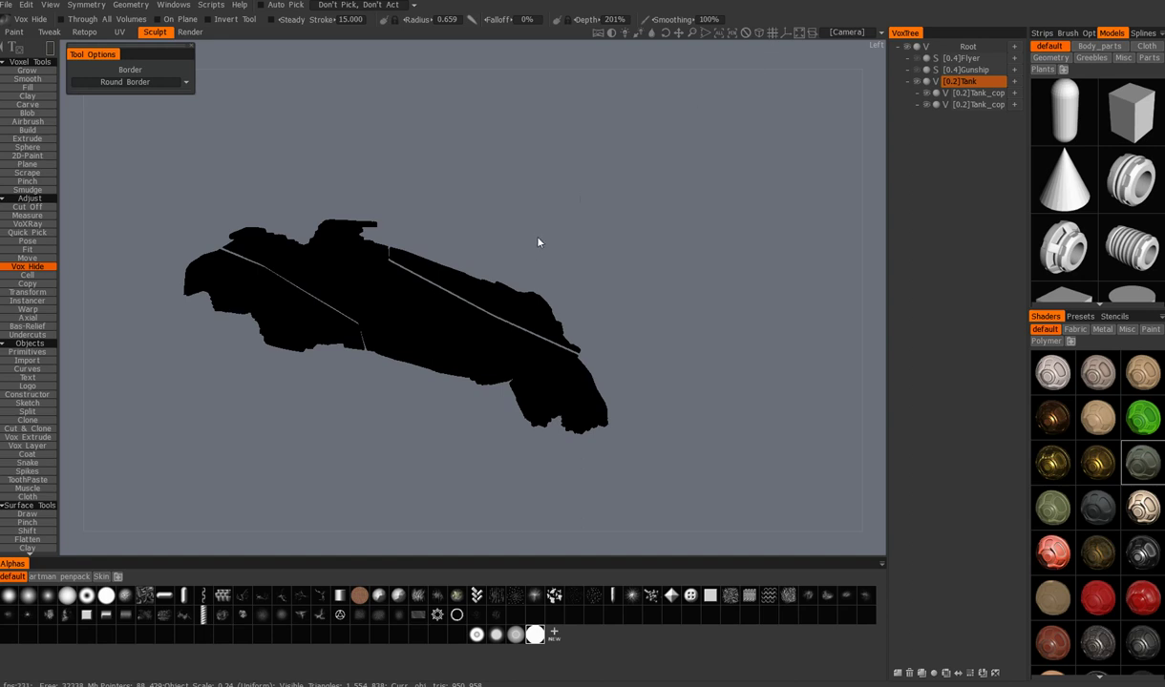
click(761, 36)
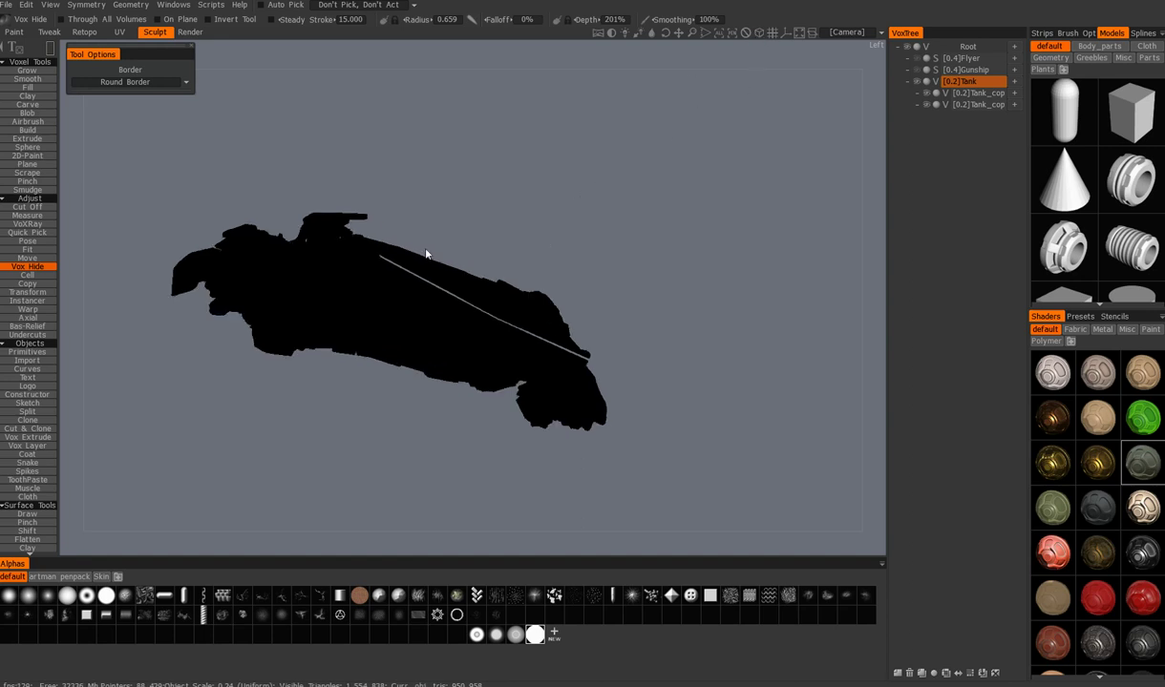
mouse_move(430, 244)
mouse_down()
mouse_move(463, 248)
mouse_move(436, 245)
mouse_move(433, 226)
mouse_move(460, 252)
mouse_move(502, 211)
mouse_move(429, 227)
mouse_move(219, 226)
mouse_move(434, 239)
mouse_move(347, 201)
mouse_move(340, 223)
mouse_move(361, 222)
mouse_up()
click(761, 35)
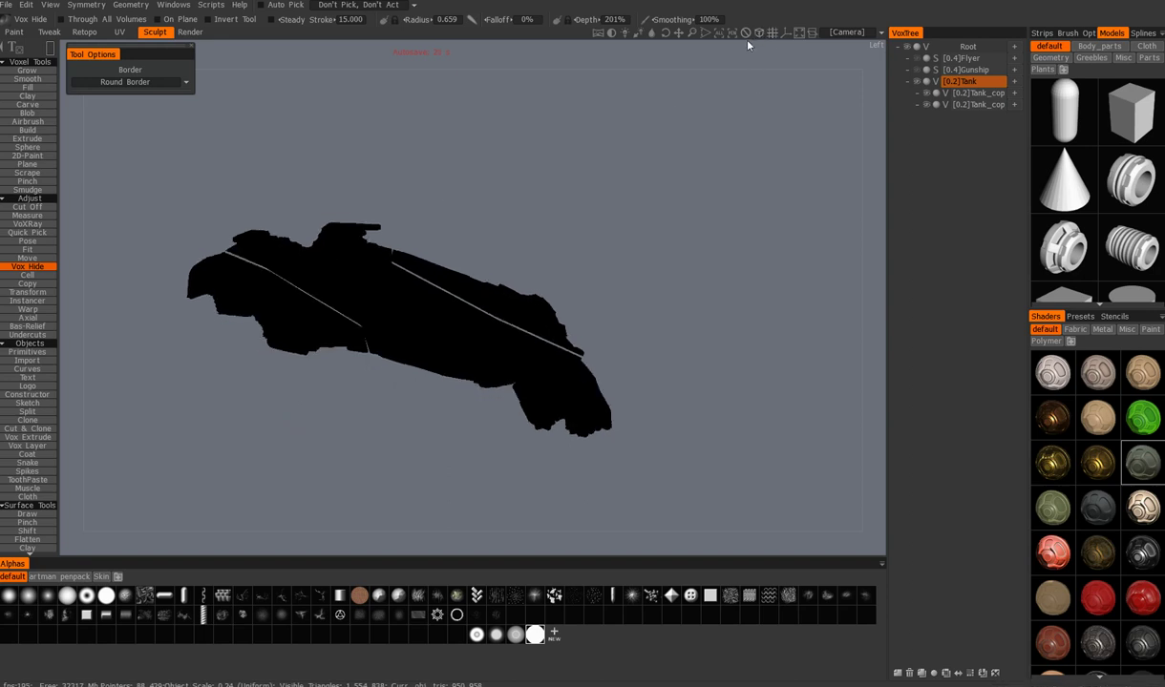
Step: Hide voxels through all volumes along the hull's upper edge, underside and raised end to trim the Tank's side silhouette
drag(431, 235, 353, 188)
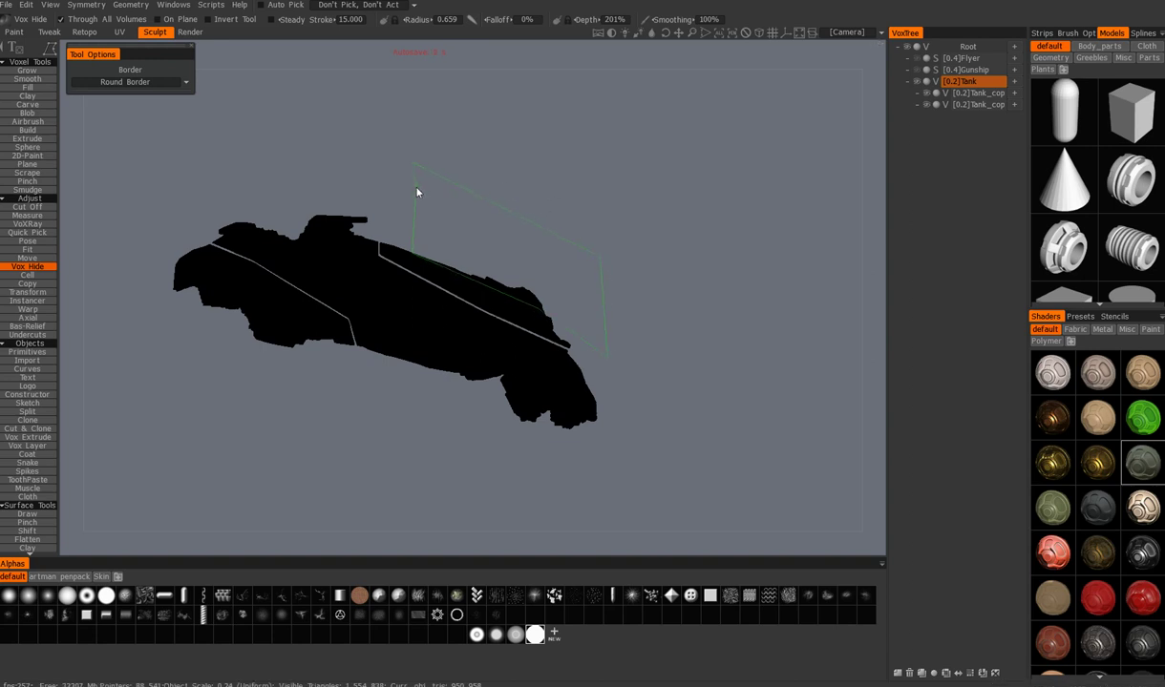
mouse_move(251, 402)
mouse_down()
mouse_move(304, 349)
mouse_move(248, 328)
mouse_move(235, 300)
mouse_move(242, 411)
mouse_move(252, 414)
mouse_up()
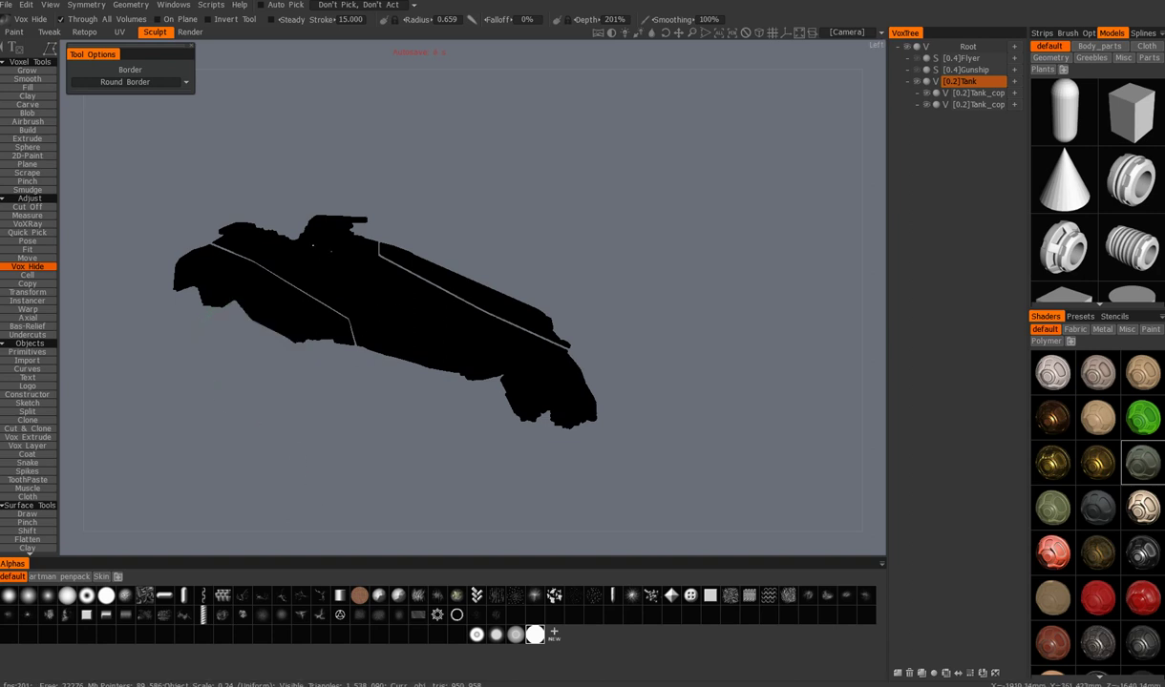
mouse_move(165, 211)
mouse_down()
mouse_move(162, 291)
mouse_move(210, 242)
mouse_move(167, 212)
mouse_up()
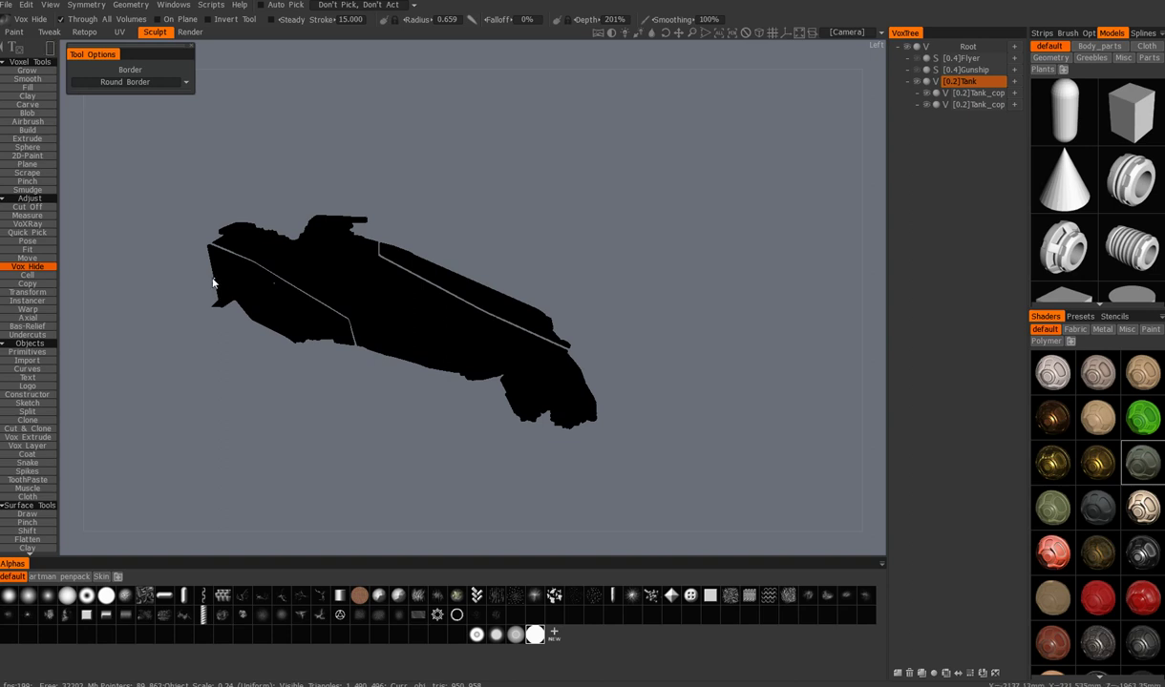
Step: Restore some of the hidden voxels at the Tank's raised end and turn the model to the top view
drag(210, 254, 203, 275)
ctrl+drag(218, 284, 197, 270)
alt+drag(257, 269, 209, 201)
alt+middle_drag(209, 202, 255, 301)
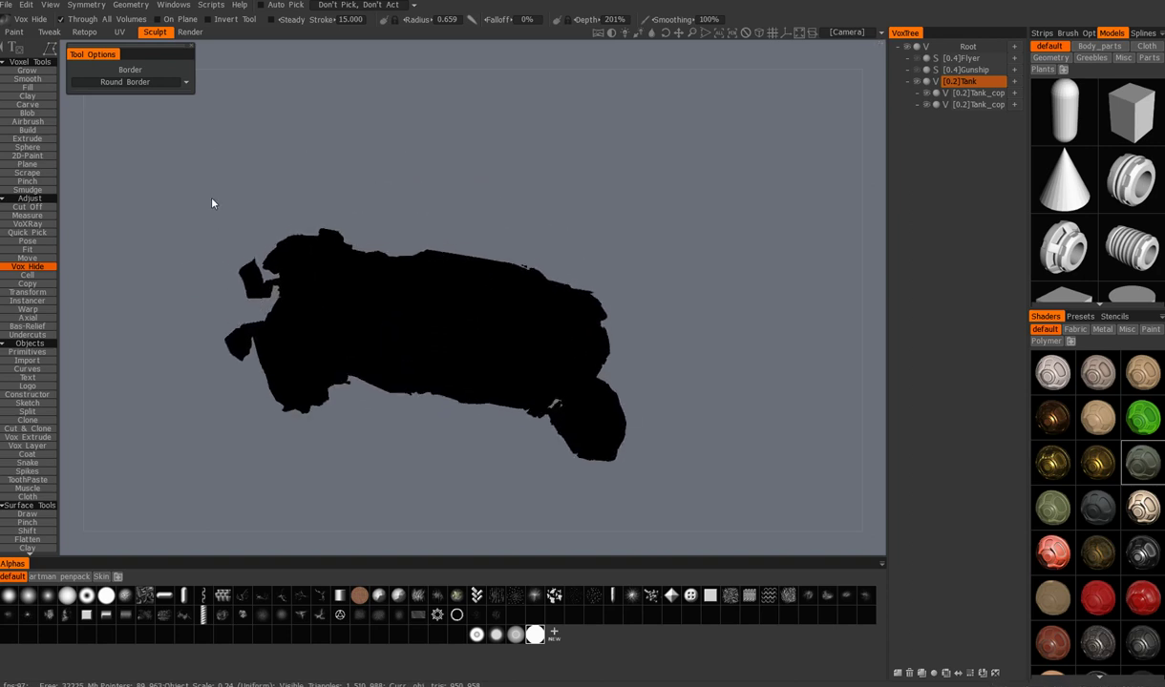
alt+drag(255, 302, 287, 349)
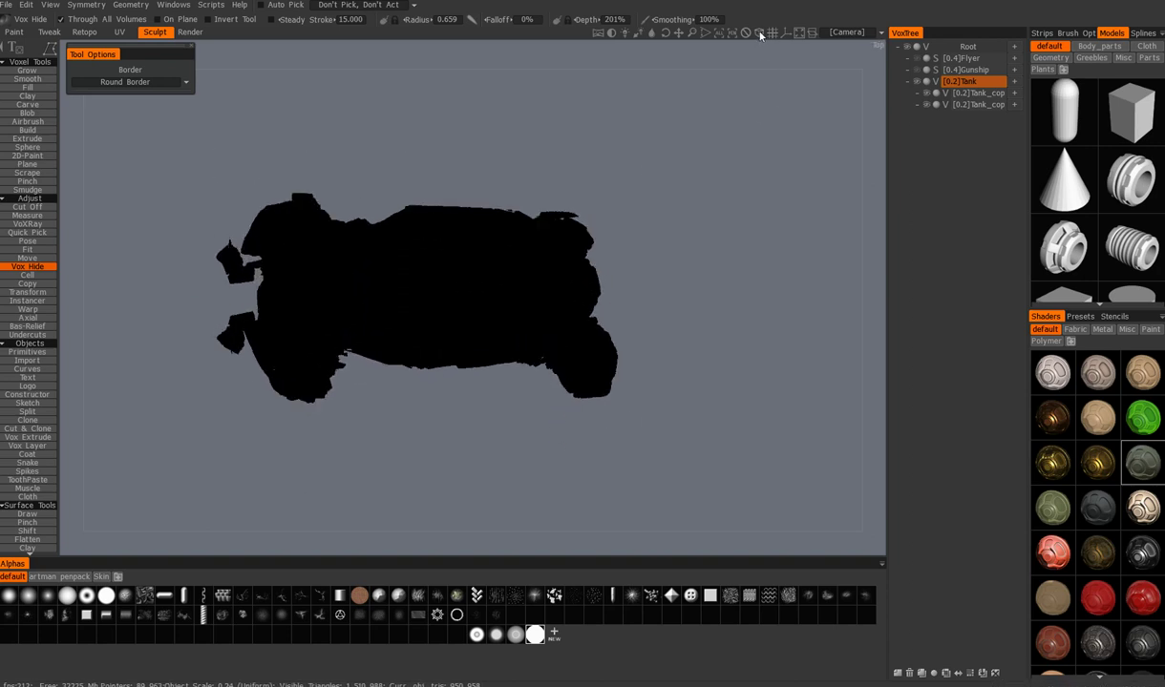
Step: Hide the protruding prong at the tip of the Tank's raised end through all volumes with a polygonal outline in perspective projection
click(760, 35)
drag(346, 436, 216, 356)
click(277, 284)
click(218, 242)
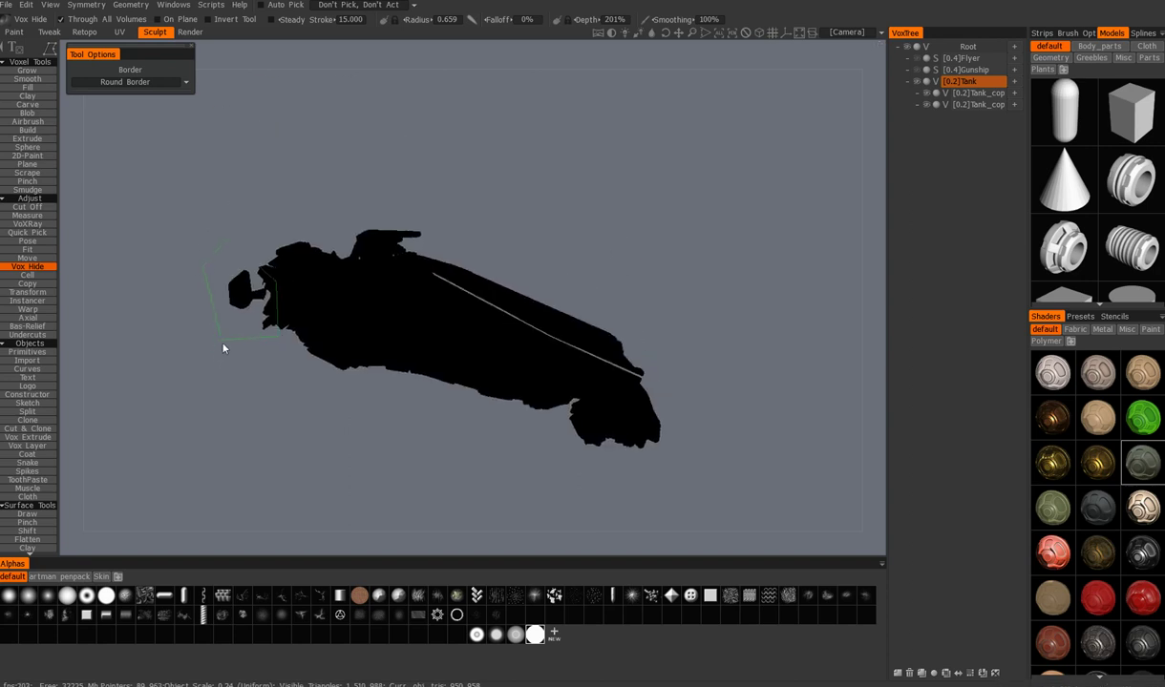
click(228, 341)
Step: In the orthographic left view, split off the block beneath the Tank's raised end along a diagonal outline from its tip to the underside
middle_drag(586, 161, 565, 154)
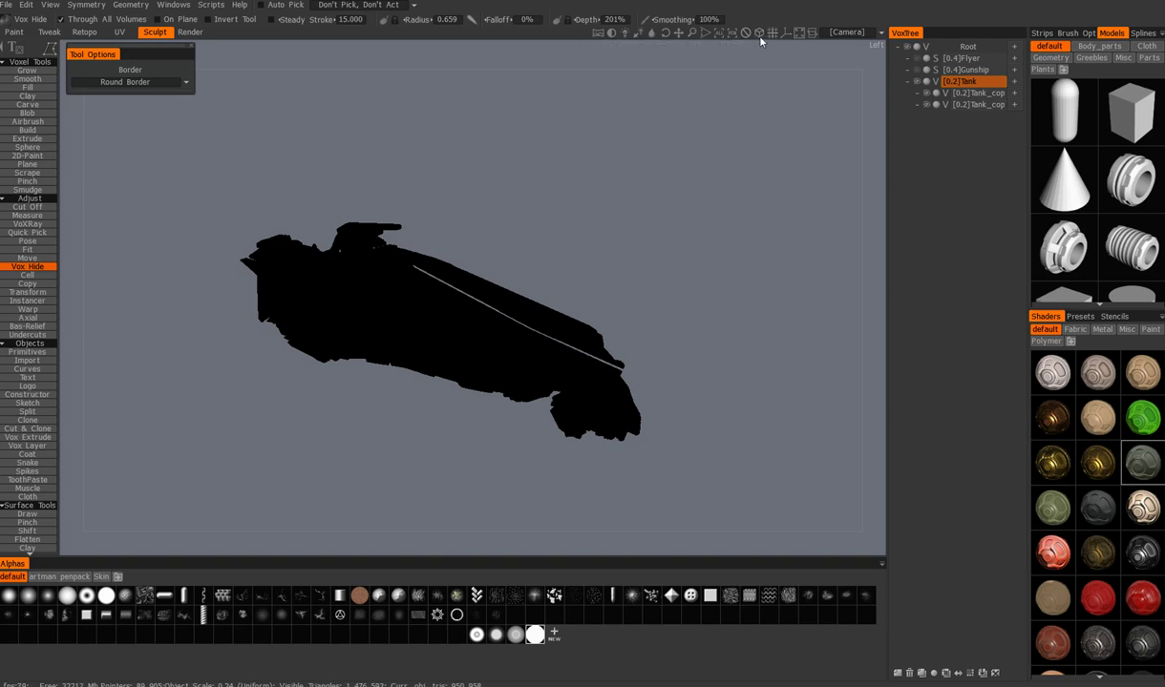
middle_drag(549, 272, 559, 272)
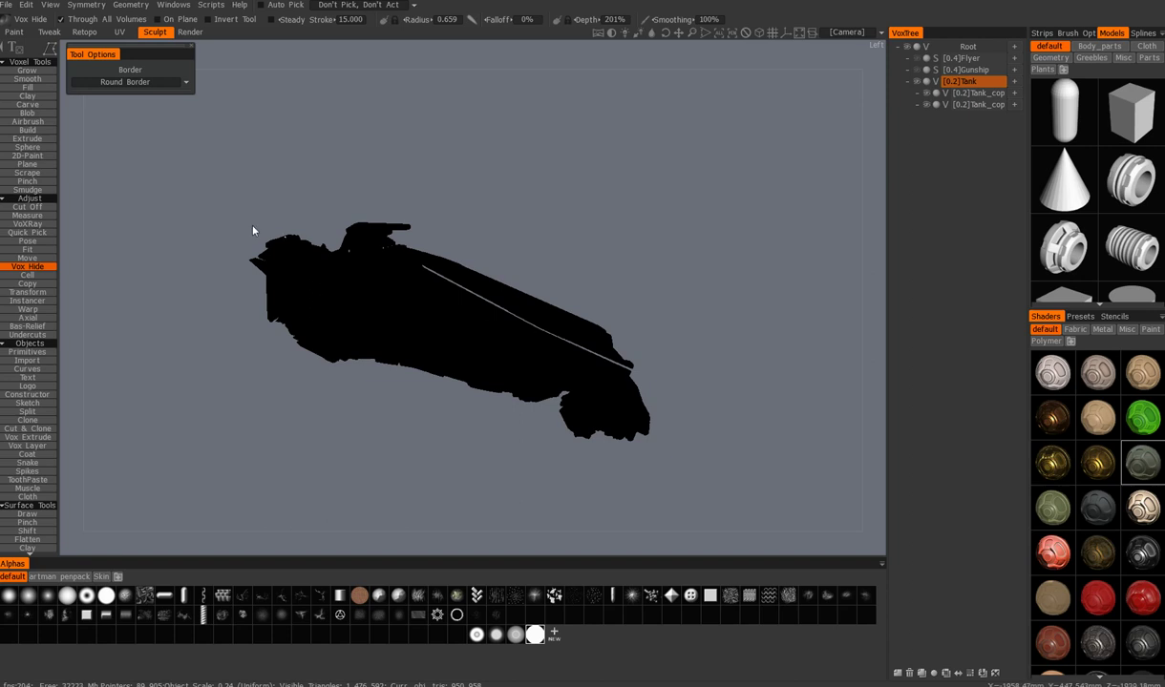
middle_drag(329, 247, 307, 268)
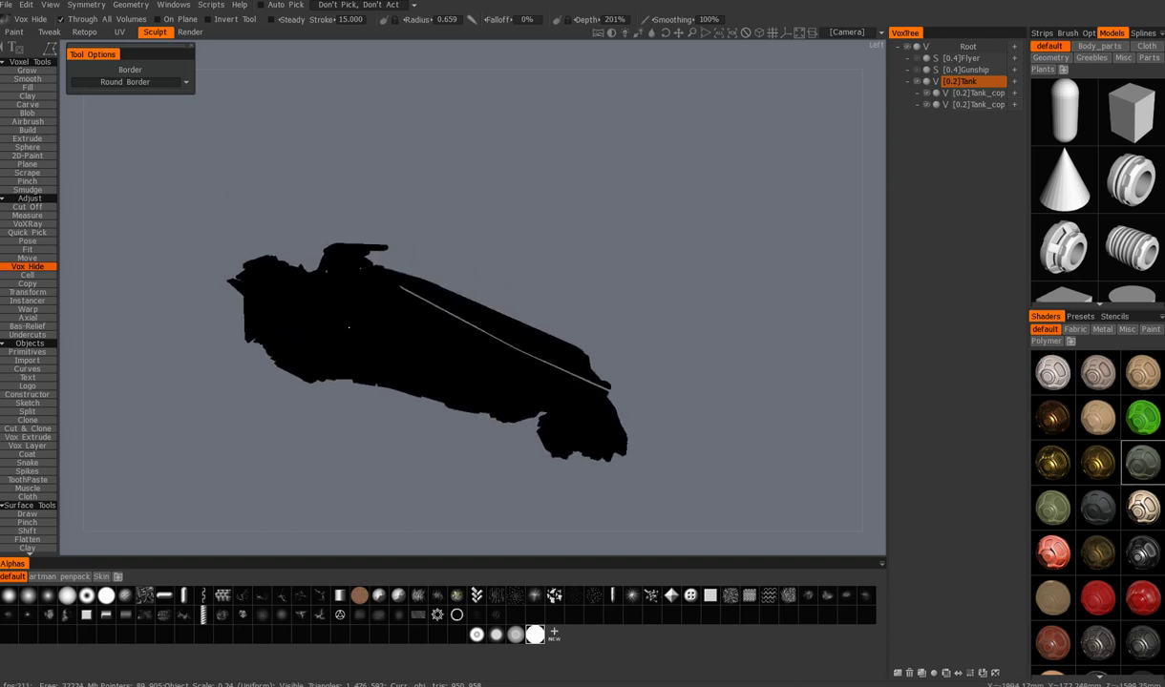
middle_drag(342, 348, 305, 332)
click(28, 411)
mouse_move(162, 219)
mouse_down()
mouse_move(265, 267)
mouse_move(336, 387)
mouse_up()
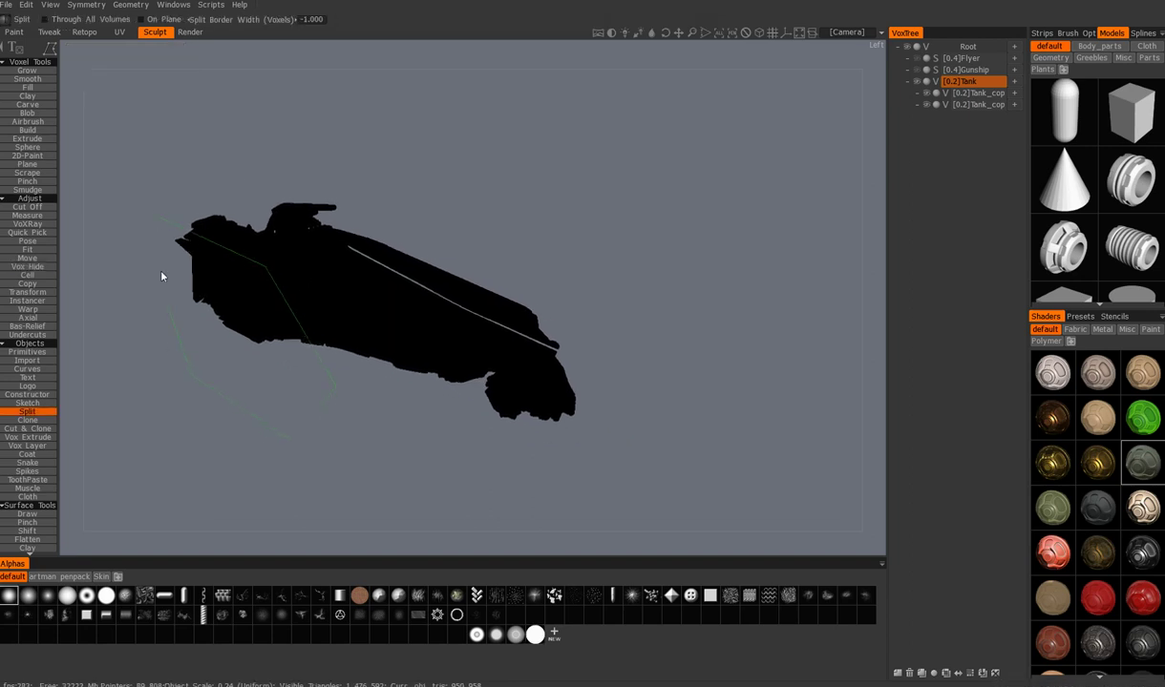
drag(159, 255, 164, 220)
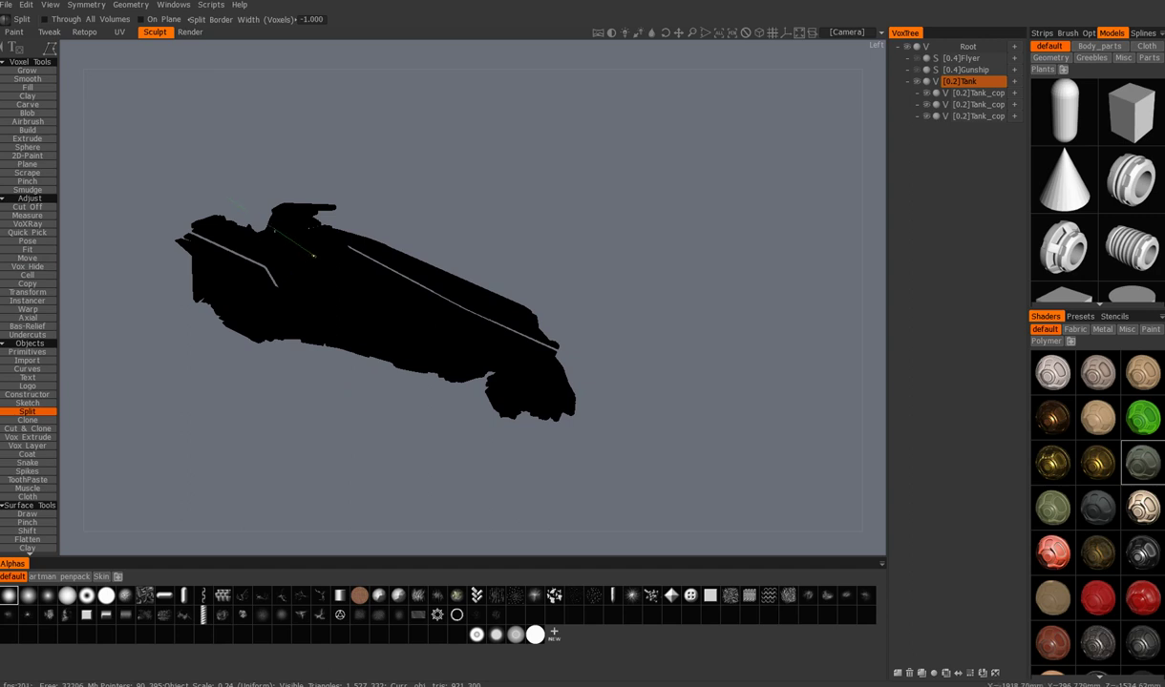
Step: Split off a slanted band across the middle of the Tank's hull with a polygonal outline from the upper edge to the underside
click(314, 256)
click(371, 401)
click(419, 428)
click(409, 372)
click(351, 290)
click(337, 207)
click(253, 149)
drag(204, 182, 208, 182)
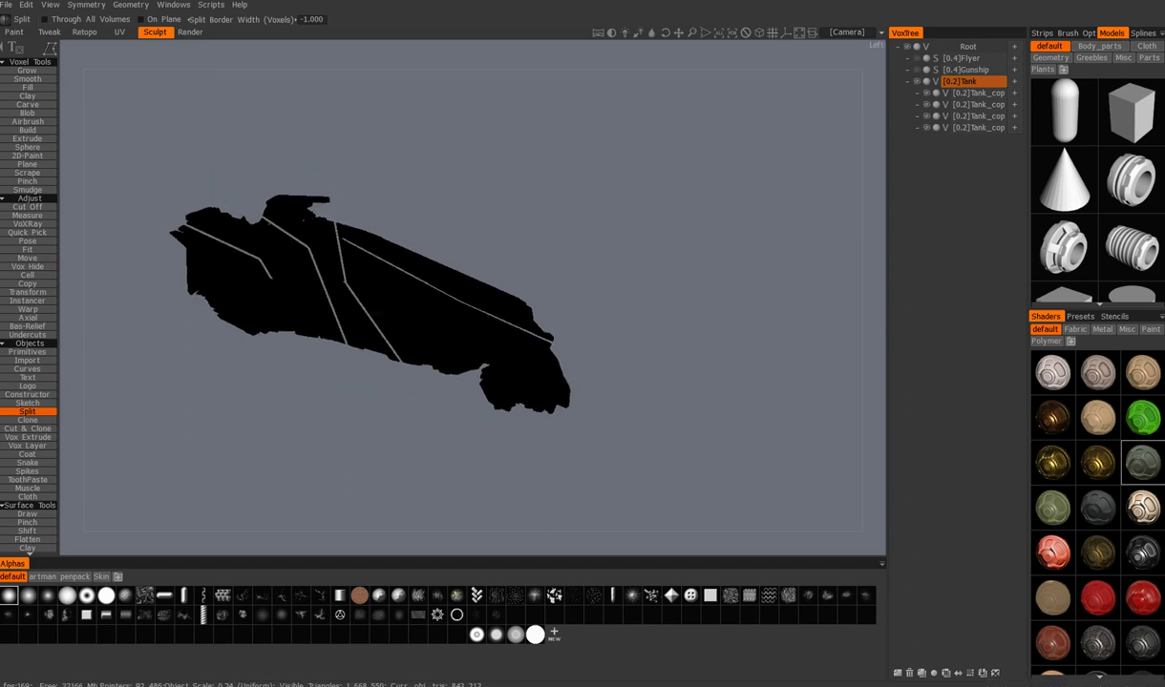
Step: Toggle the split Tank copies to identify them, hide the thin strip between the raised end's upper and lower parts, and reselect the main Tank volume
middle_drag(319, 252, 346, 251)
click(926, 105)
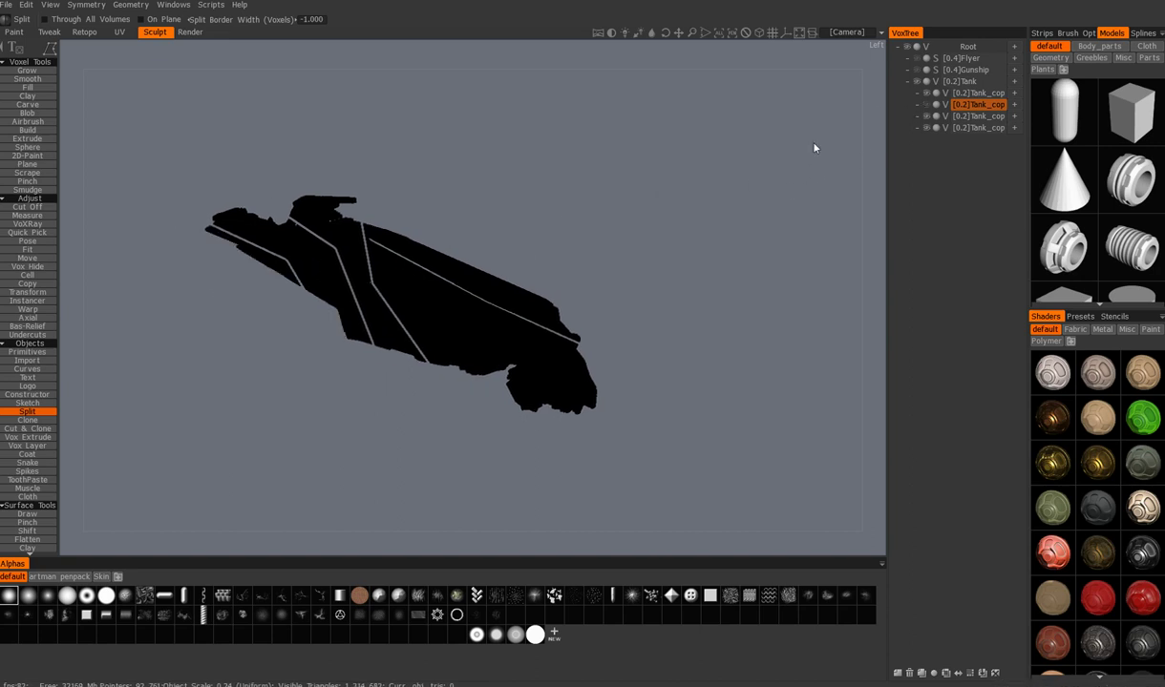
click(926, 122)
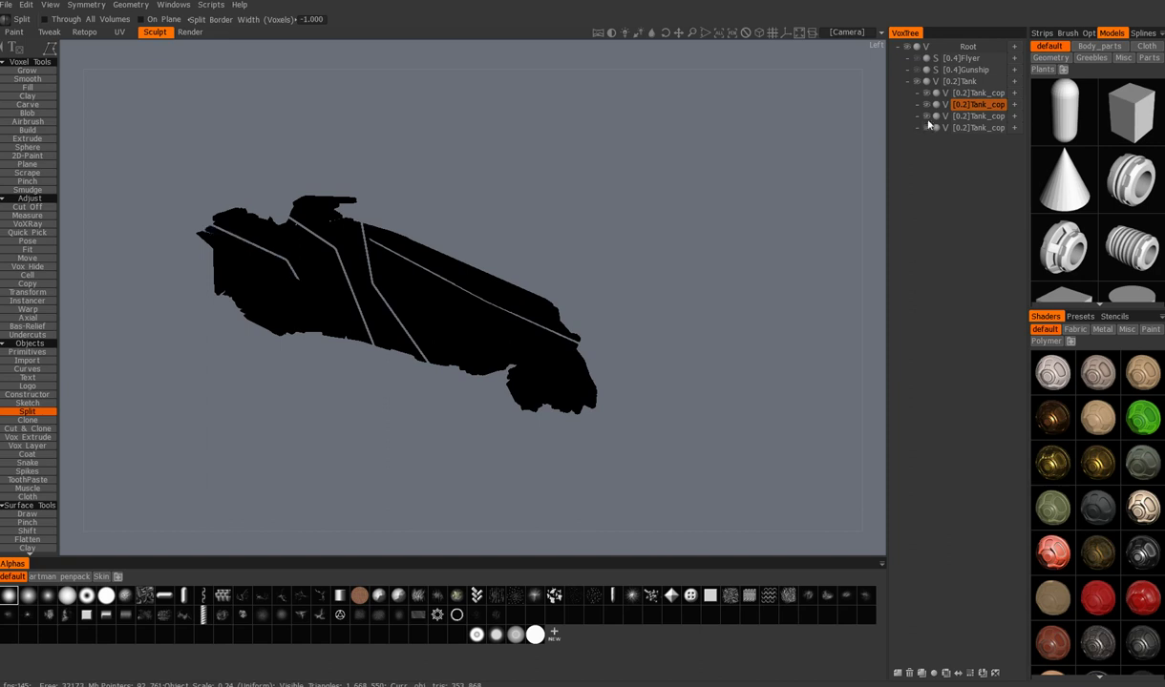
alt+drag(728, 204, 897, 148)
click(927, 129)
click(926, 128)
click(928, 93)
click(927, 94)
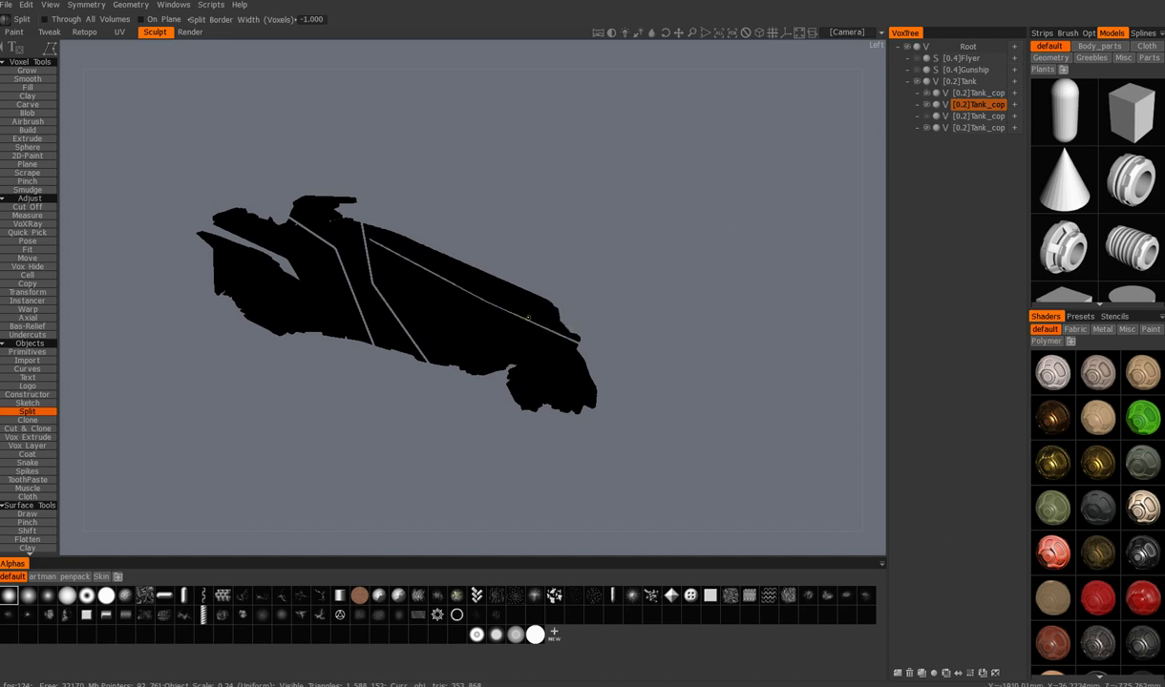
key(h)
click(360, 172)
click(345, 222)
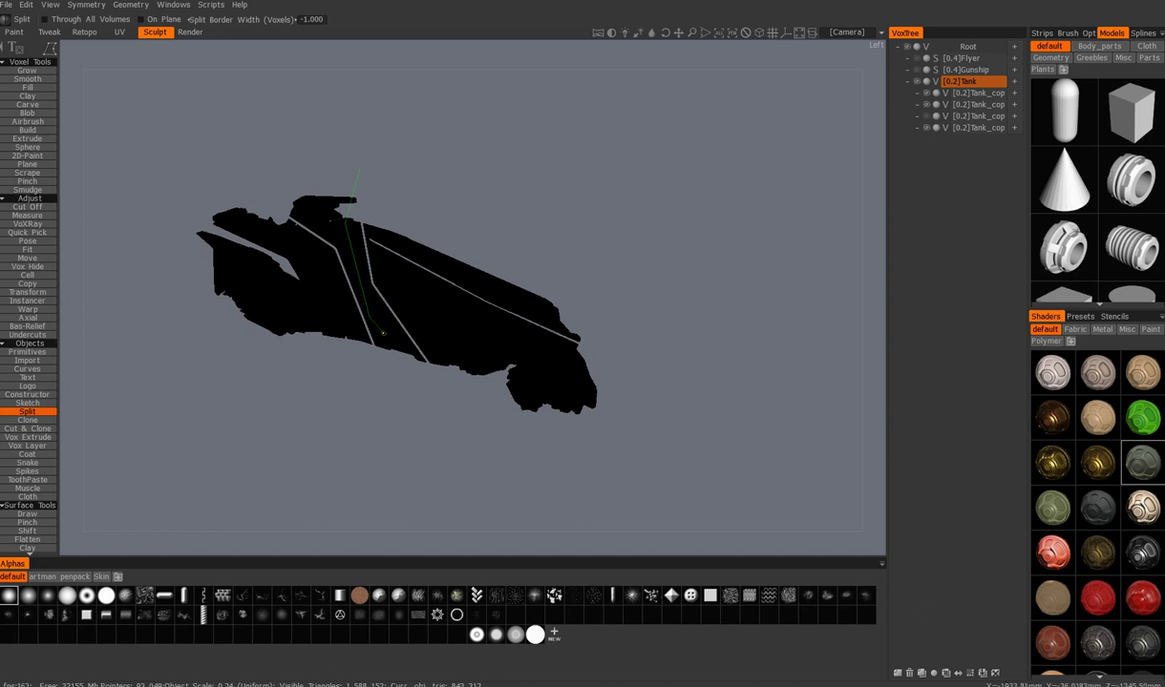
key(Escape)
Step: Split all Tank volumes along an outline running down behind the turret and lengthwise above the lower hull, with Through All Volumes enabled
middle_drag(208, 188, 195, 207)
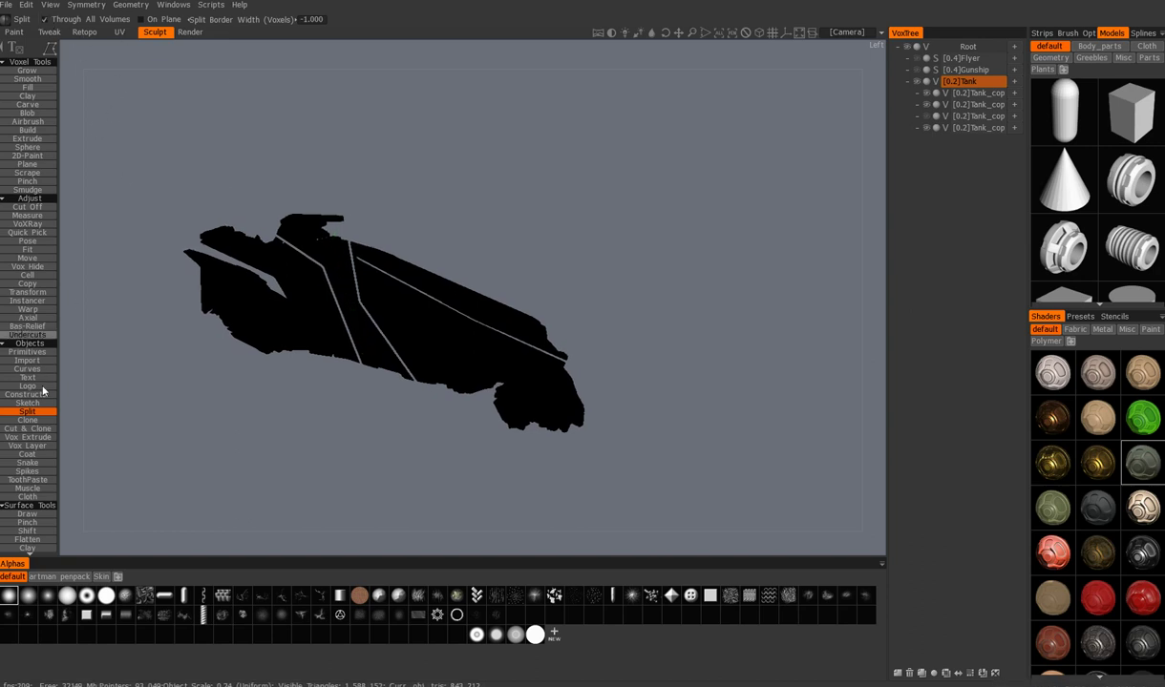
mouse_move(333, 178)
mouse_down()
mouse_move(330, 216)
mouse_move(335, 181)
mouse_up()
click(336, 287)
click(362, 331)
click(622, 396)
click(585, 279)
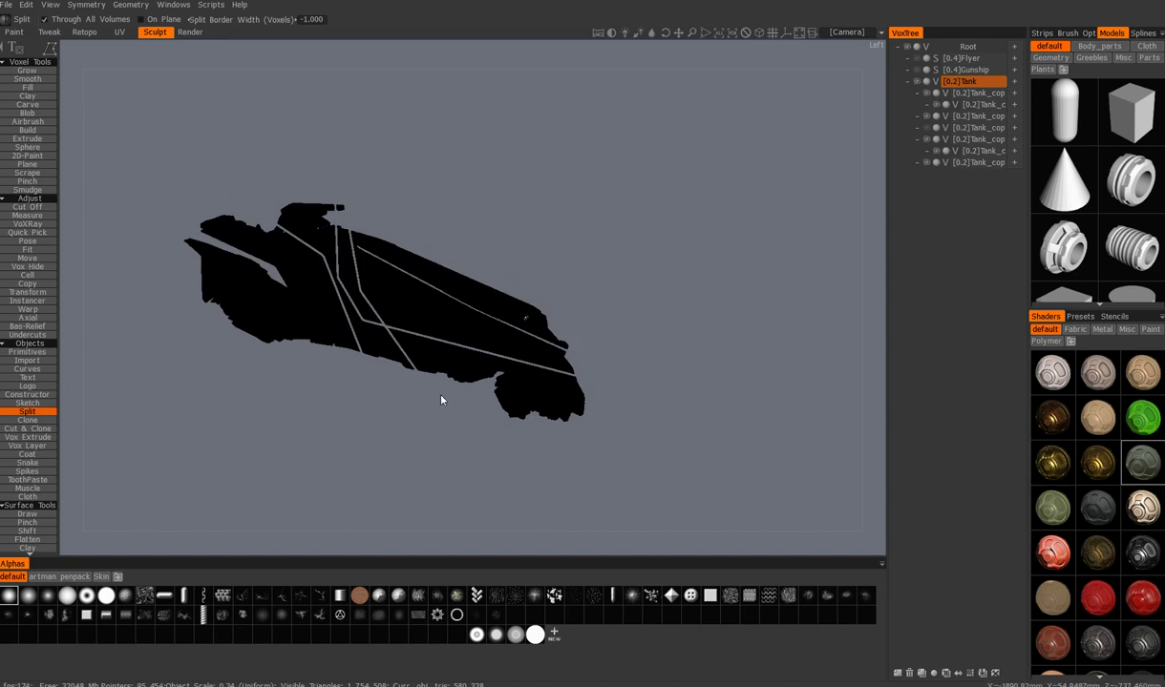
Step: Pick the middle band's volume, check its visibility, and hide the nested upper piece in front of the hull's upper block
key(h)
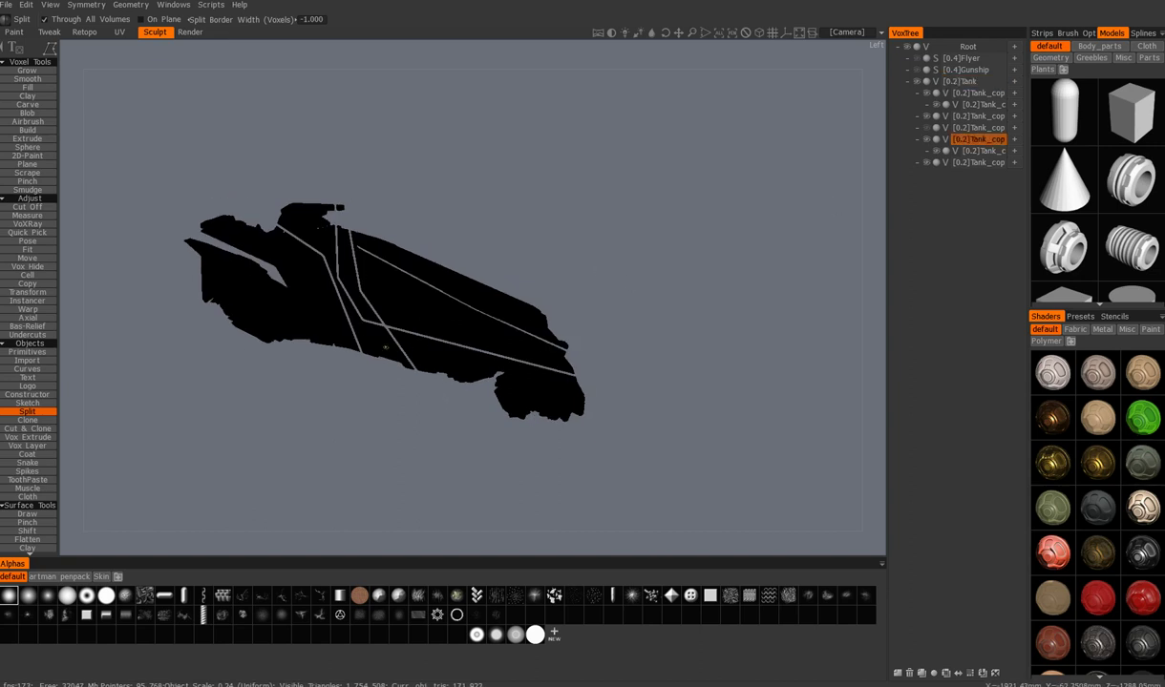
click(925, 150)
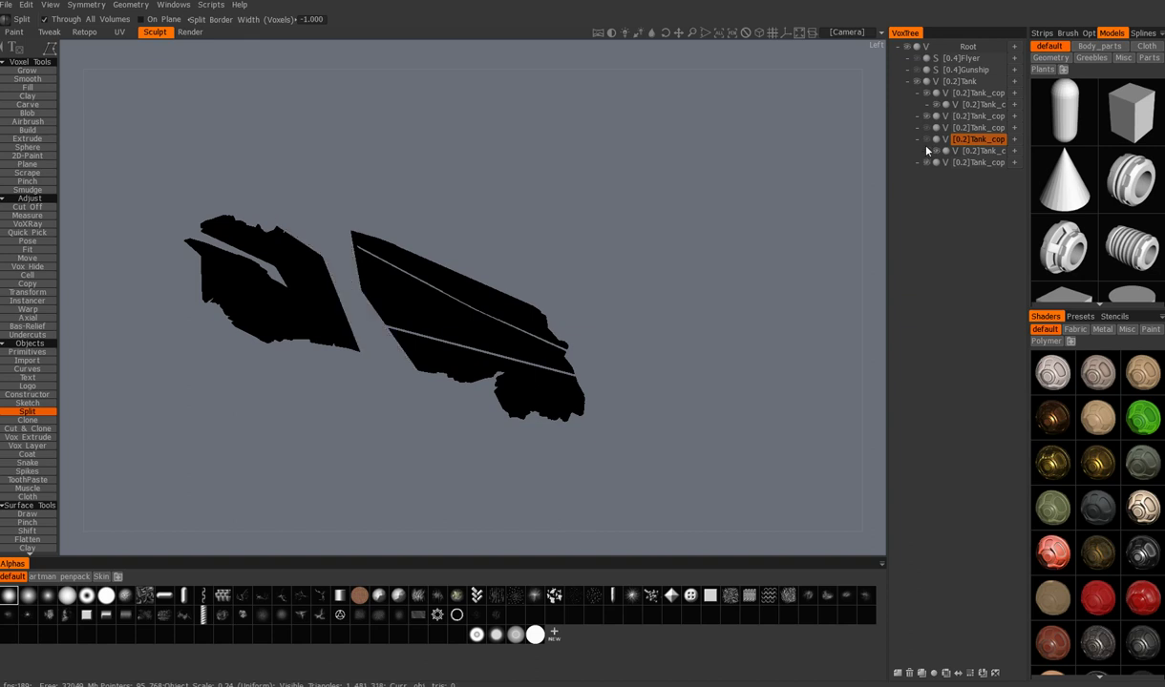
click(926, 149)
alt+drag(536, 248, 488, 236)
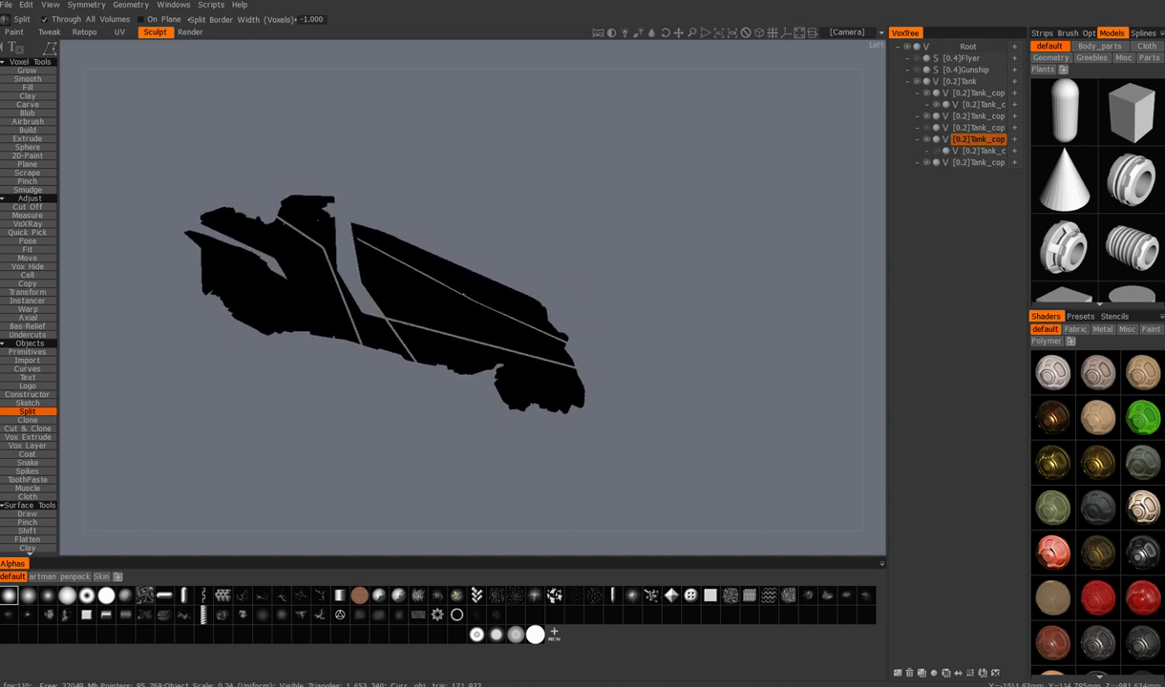
click(926, 140)
click(926, 140)
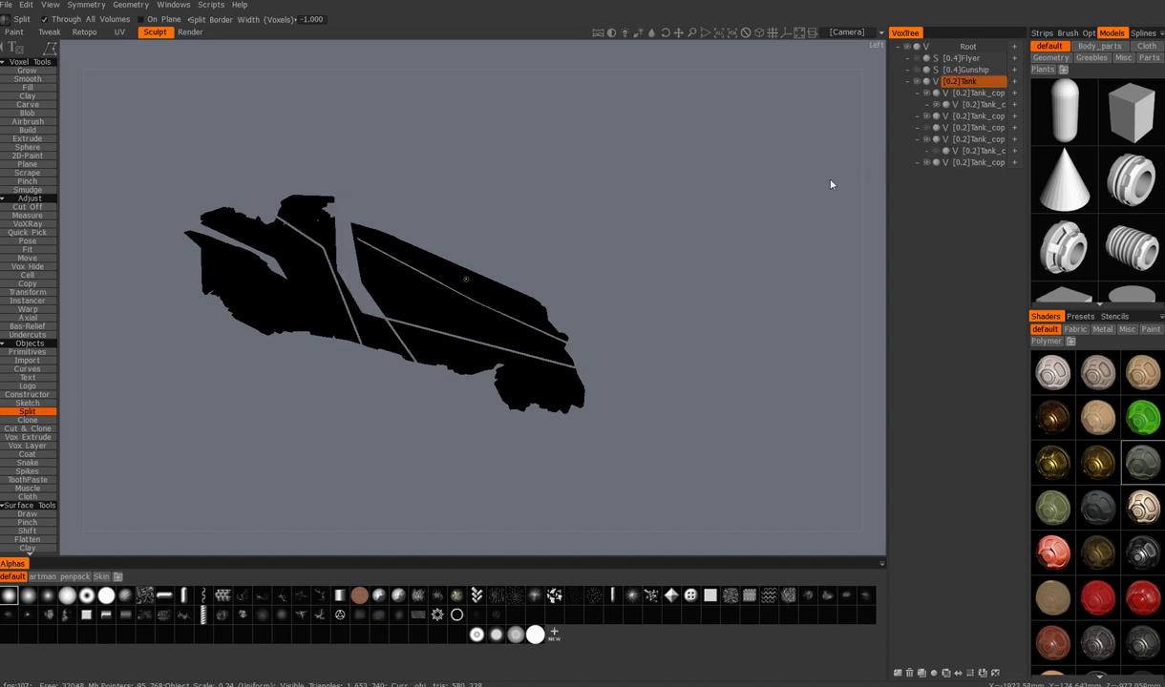
Step: Check the visibility of the Tank and its first copy, then hide the nested strip along the hull's upper edge
click(918, 84)
click(917, 84)
click(926, 94)
click(926, 94)
key(h)
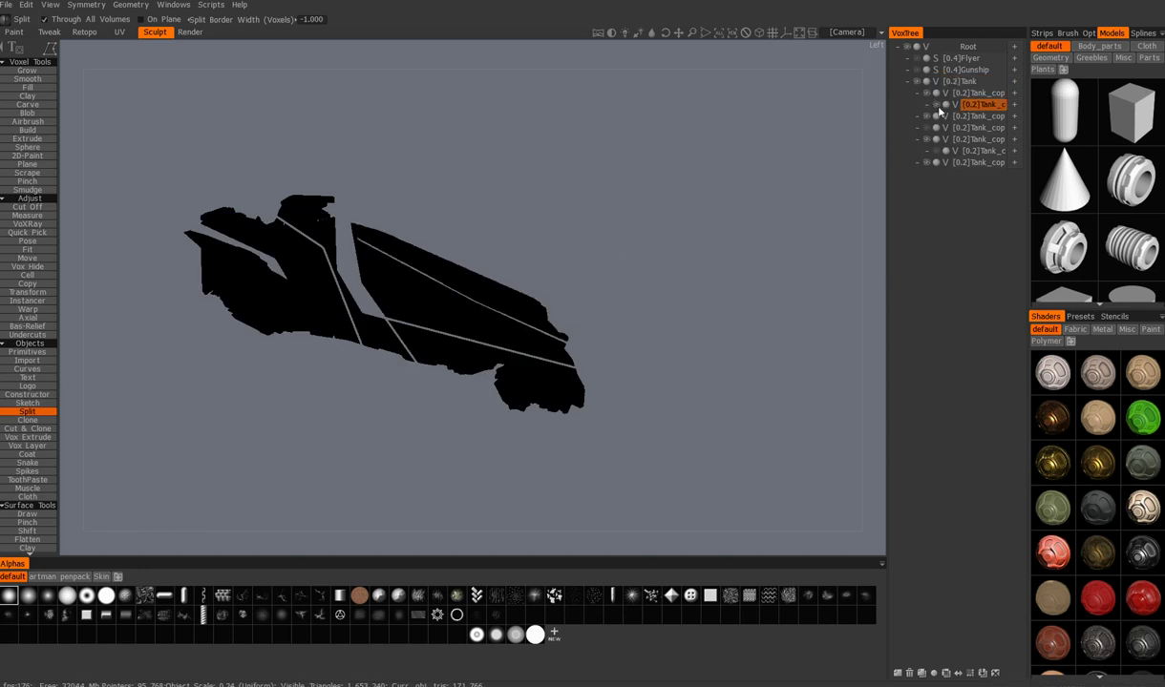
click(936, 106)
Step: Select and isolate the last Tank copy, toggling its visibility while viewing the hull from above
mouse_move(692, 167)
mouse_down()
mouse_move(541, 187)
mouse_move(513, 232)
mouse_move(468, 250)
mouse_move(587, 221)
mouse_move(600, 180)
mouse_move(540, 234)
mouse_move(438, 265)
mouse_move(563, 244)
mouse_move(571, 212)
mouse_move(556, 177)
mouse_move(522, 171)
mouse_move(424, 69)
mouse_up()
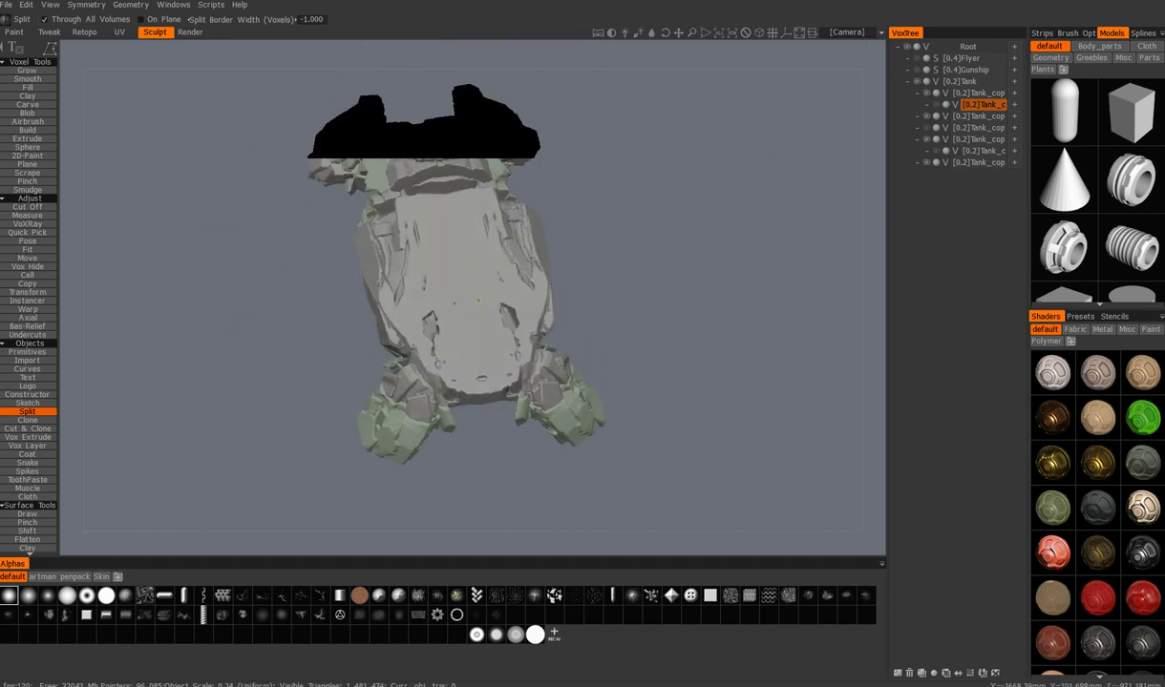
drag(470, 325, 444, 303)
click(976, 163)
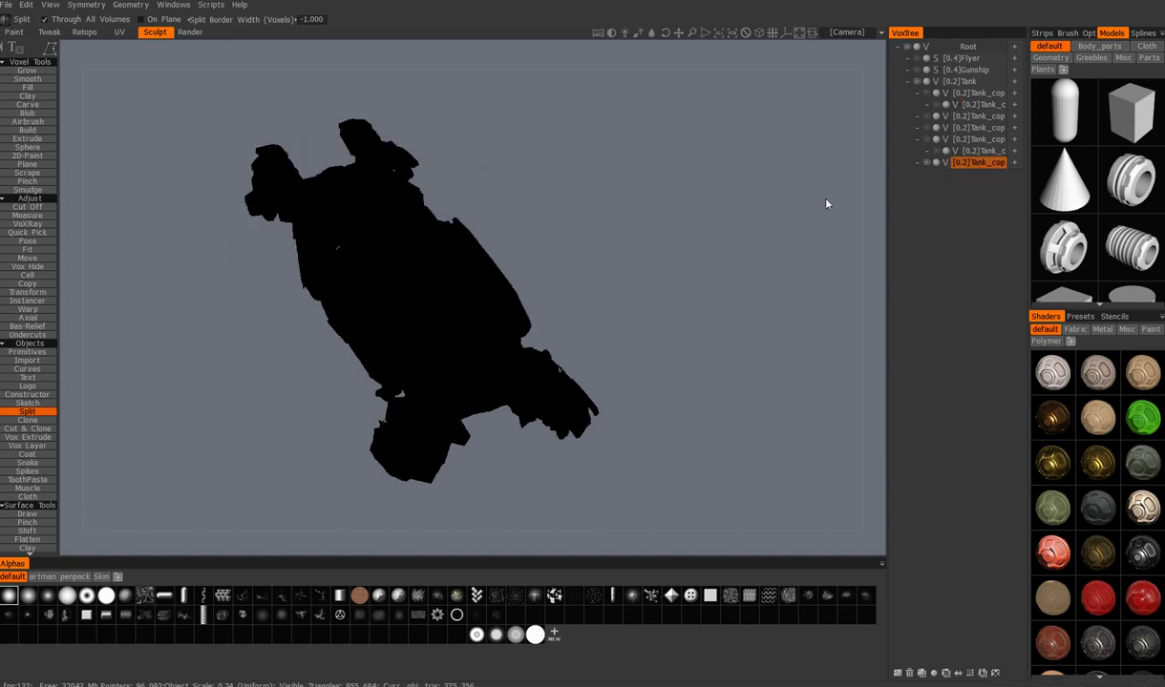
drag(728, 229, 797, 193)
click(927, 162)
click(926, 162)
Step: Select the main Tank volume and split its remaining geometry into new child volumes with a rectangle enclosing the whole model
mouse_move(577, 248)
mouse_down()
mouse_move(656, 221)
mouse_move(541, 298)
mouse_move(558, 250)
mouse_move(536, 224)
mouse_move(586, 159)
mouse_up()
click(968, 86)
drag(504, 237, 450, 281)
drag(298, 235, 291, 242)
key(e)
drag(206, 162, 709, 471)
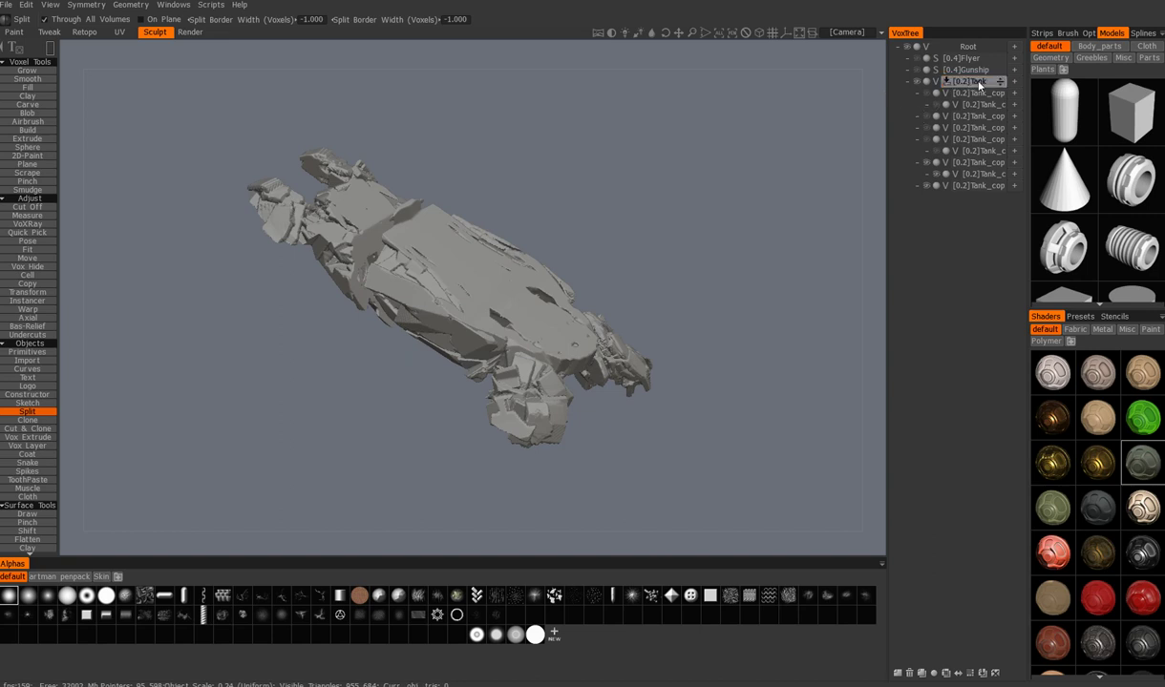
Step: Select the nested volume under the second-to-last Tank copy, check its visibility, and isolate it as a silhouette
drag(570, 196, 688, 214)
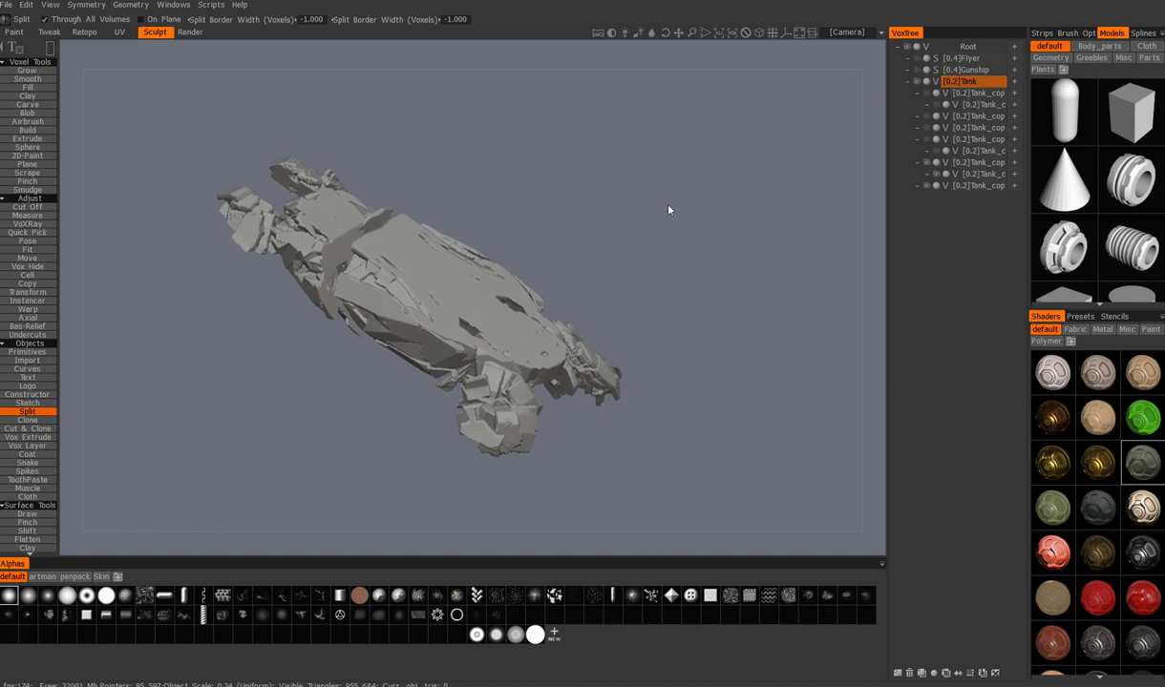
click(939, 175)
click(938, 176)
click(974, 175)
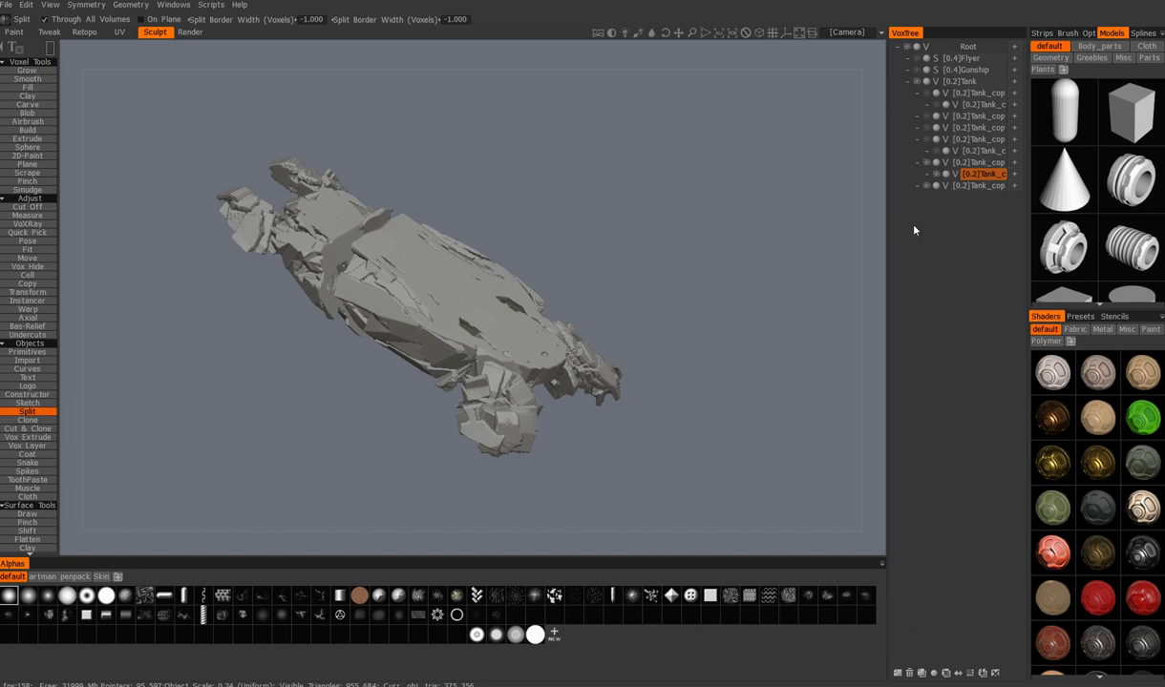
click(936, 174)
drag(880, 185, 373, 307)
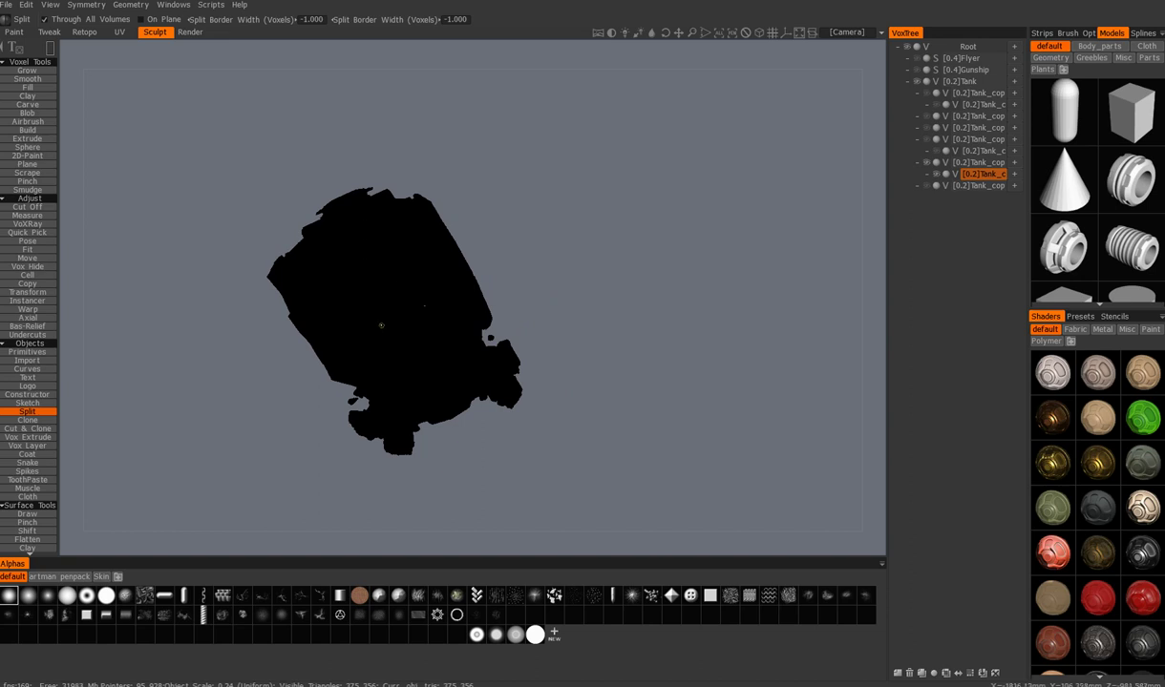
Step: Trim the edges of the isolated hull piece with Vox Hide outlines and show the other Tank parts again
click(28, 267)
middle_drag(486, 265, 470, 248)
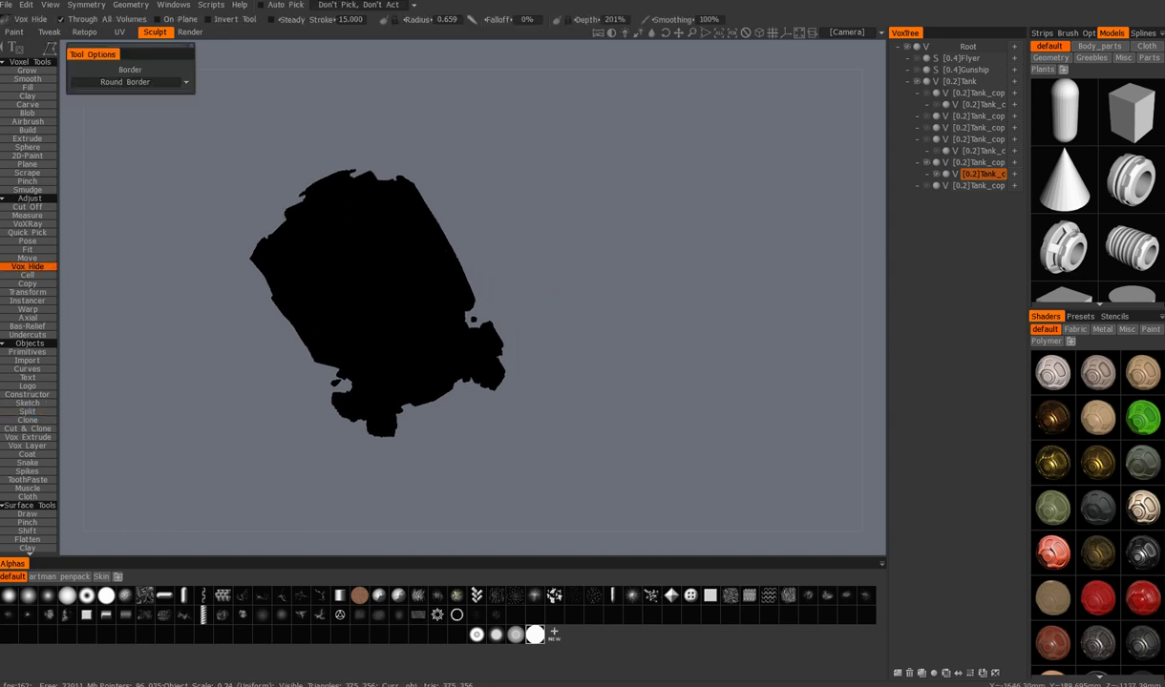
drag(473, 258, 480, 200)
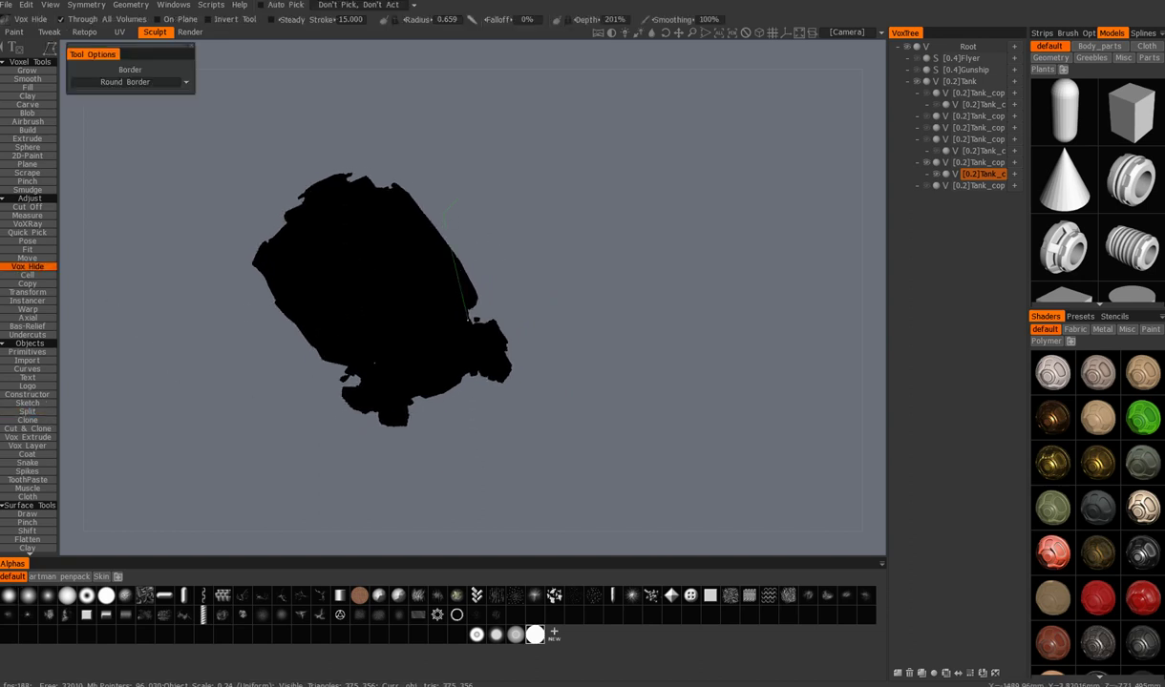
mouse_move(468, 323)
mouse_down()
mouse_move(533, 303)
mouse_move(470, 190)
mouse_move(459, 198)
mouse_move(525, 231)
mouse_up()
drag(279, 214, 305, 294)
mouse_move(319, 231)
mouse_down()
mouse_move(274, 260)
mouse_move(294, 235)
mouse_move(271, 272)
mouse_move(329, 286)
mouse_move(320, 236)
mouse_move(320, 252)
mouse_move(549, 200)
mouse_move(467, 239)
mouse_move(371, 359)
mouse_move(370, 263)
mouse_move(396, 277)
mouse_move(399, 298)
mouse_up()
alt+click(935, 175)
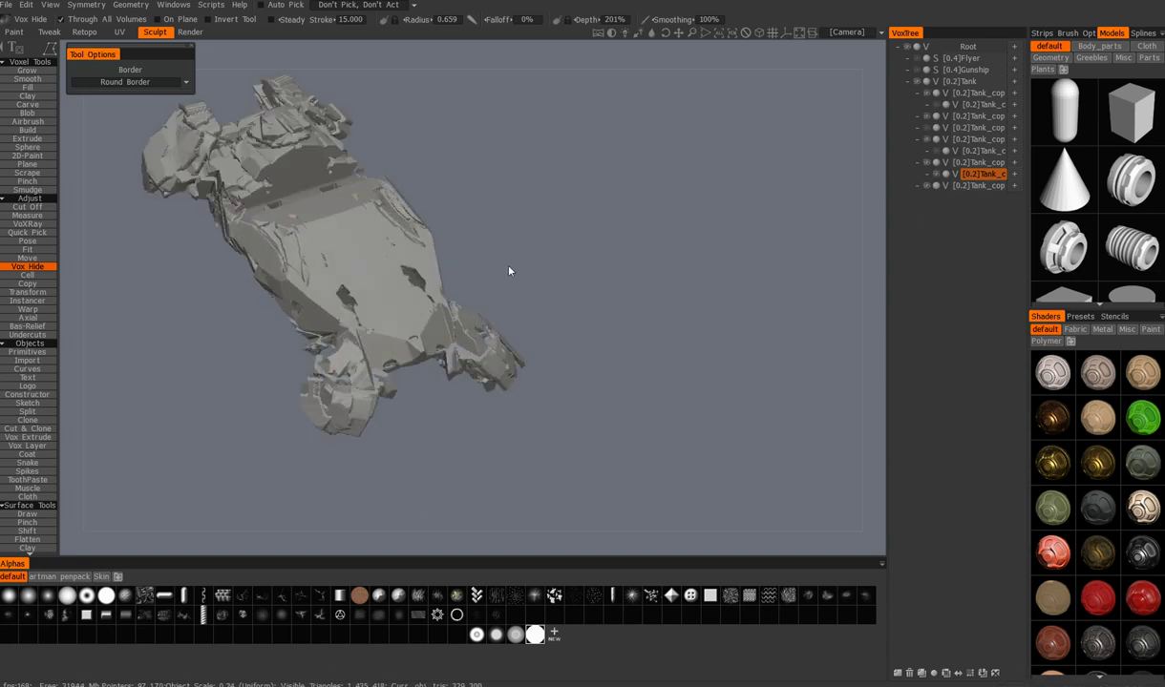
Step: Pick the last Tank copy and trim voxels from its leg at the hull's lowered end with Vox Hide
drag(517, 278, 711, 327)
key(h)
middle_drag(477, 325, 513, 330)
drag(514, 331, 492, 382)
key(h)
mouse_move(425, 234)
mouse_down()
mouse_move(385, 322)
mouse_move(366, 280)
mouse_move(406, 350)
mouse_move(398, 371)
mouse_move(343, 359)
mouse_move(370, 343)
mouse_move(462, 218)
mouse_move(347, 346)
mouse_move(471, 327)
mouse_move(406, 333)
mouse_move(405, 275)
mouse_move(356, 225)
mouse_up()
click(366, 353)
drag(411, 277, 432, 377)
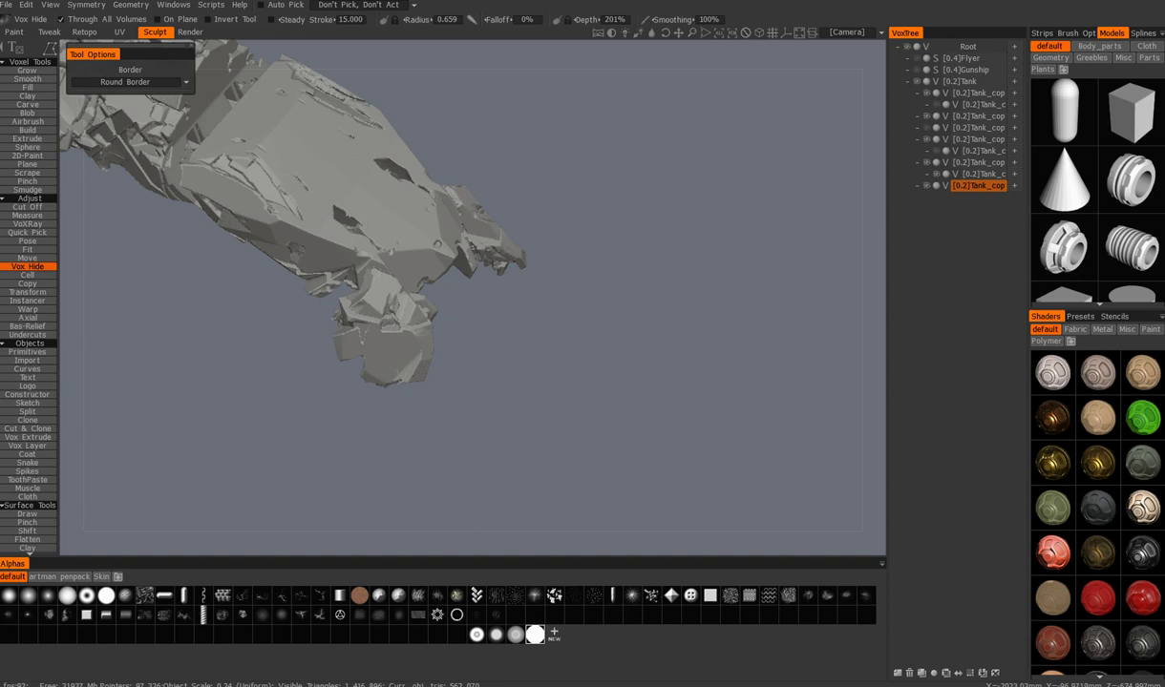
drag(432, 377, 393, 349)
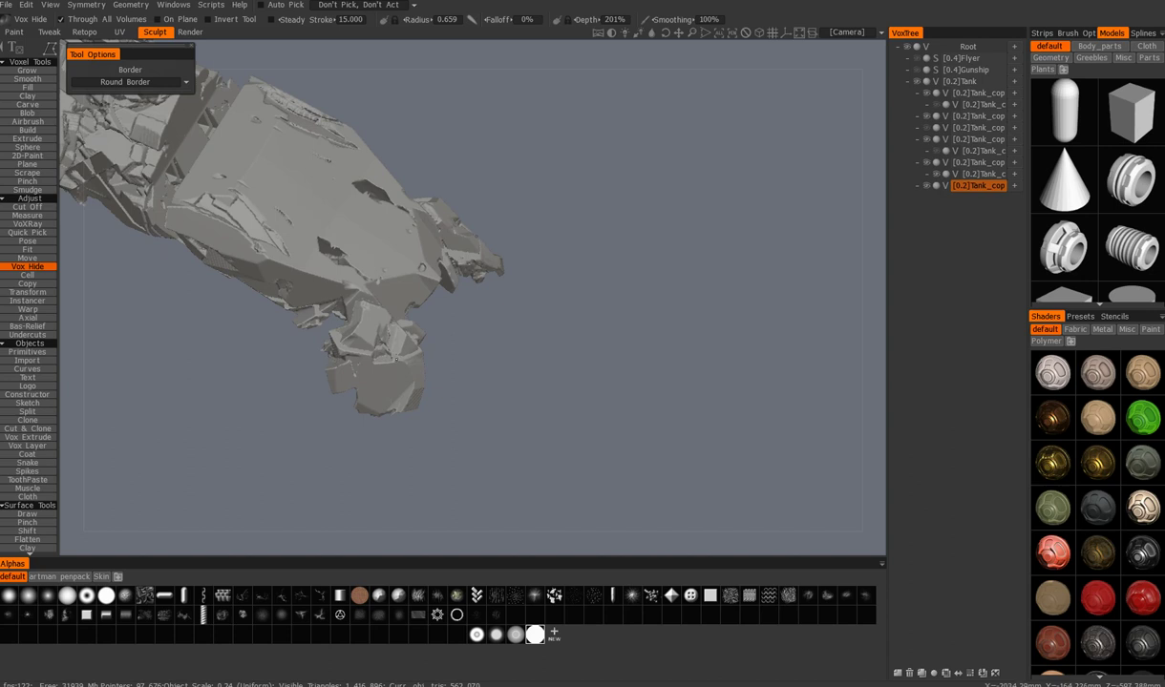
Step: Isolate the last Tank copy, hide voxels along the leg's outer edges, and bring the whole Tank back in the left view
alt+click(927, 186)
drag(446, 325, 463, 299)
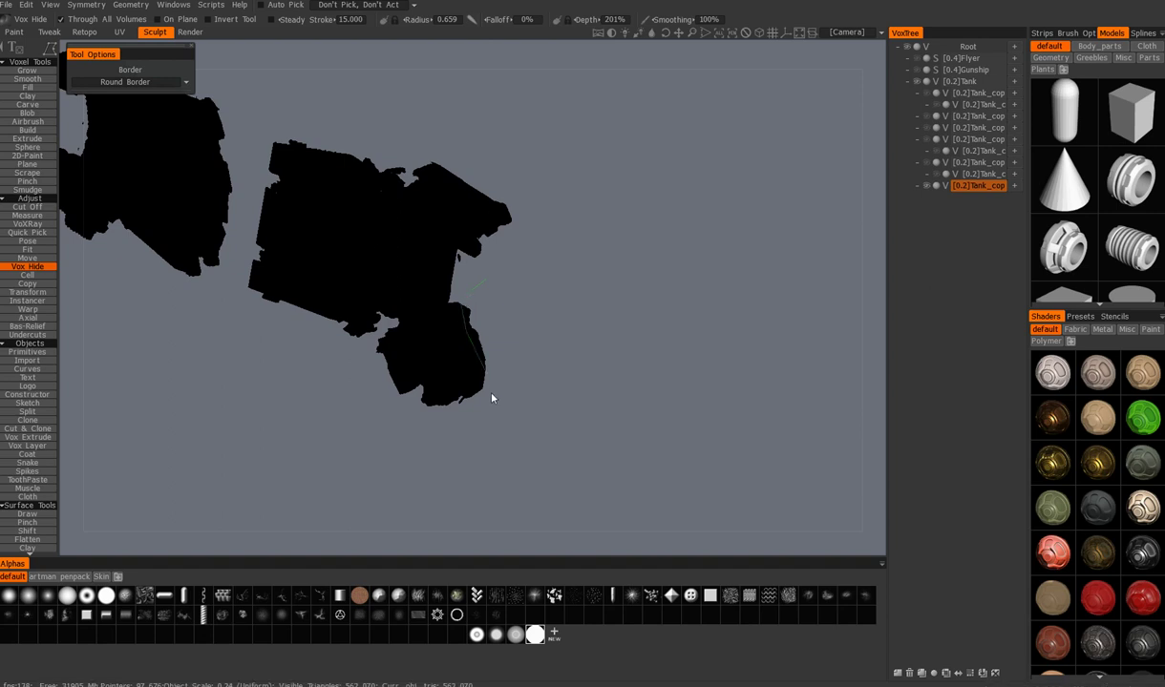
drag(506, 364, 329, 362)
mouse_move(408, 359)
mouse_down()
mouse_move(418, 277)
mouse_move(381, 359)
mouse_move(486, 317)
mouse_move(468, 332)
mouse_move(483, 344)
mouse_up()
mouse_move(408, 362)
mouse_down()
mouse_move(489, 319)
mouse_move(478, 226)
mouse_move(466, 338)
mouse_move(457, 324)
mouse_up()
mouse_move(481, 270)
mouse_down()
mouse_move(912, 188)
mouse_move(504, 323)
mouse_move(462, 313)
mouse_move(516, 324)
mouse_move(462, 313)
mouse_up()
middle_drag(463, 313, 485, 315)
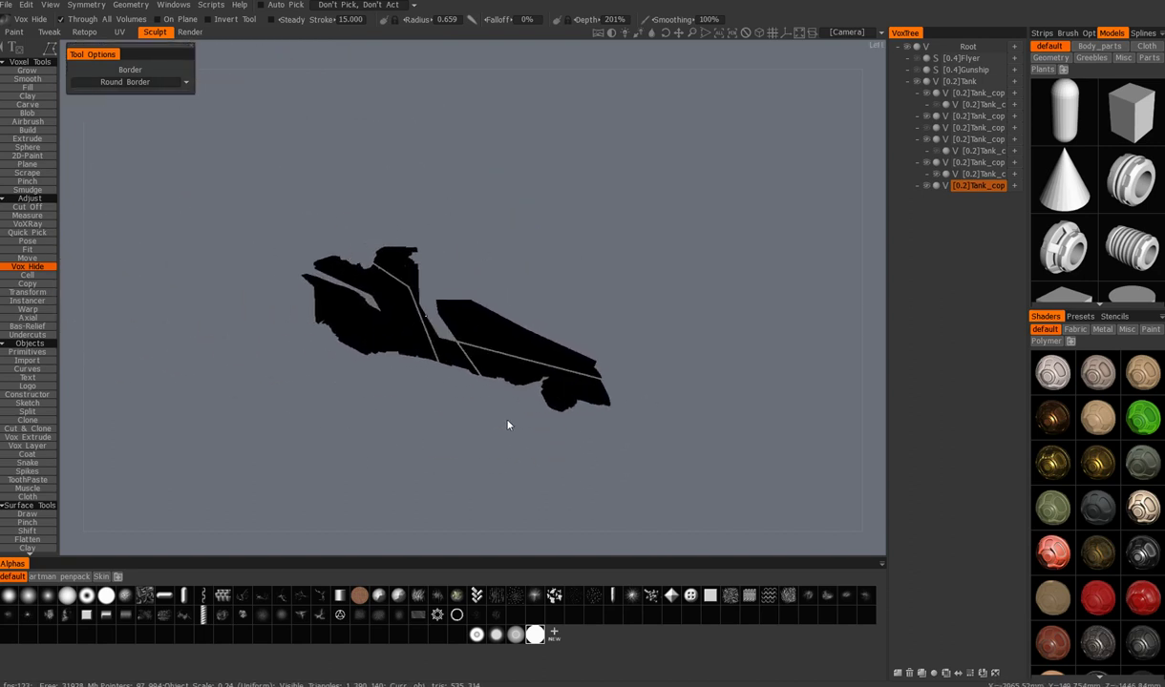
Step: Examine the Tank's side silhouette and the gaps between its split parts, both close up and from a distance
middle_drag(514, 410, 474, 374)
right_drag(474, 375, 174, 151)
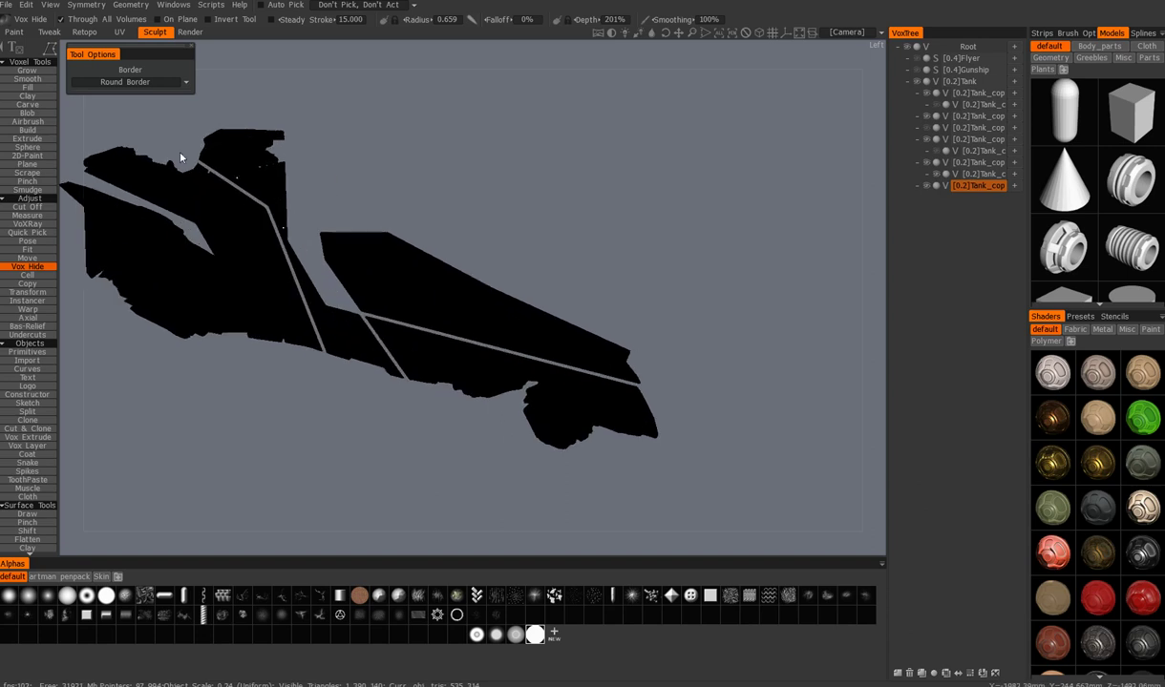
middle_drag(336, 382, 376, 402)
drag(376, 402, 601, 437)
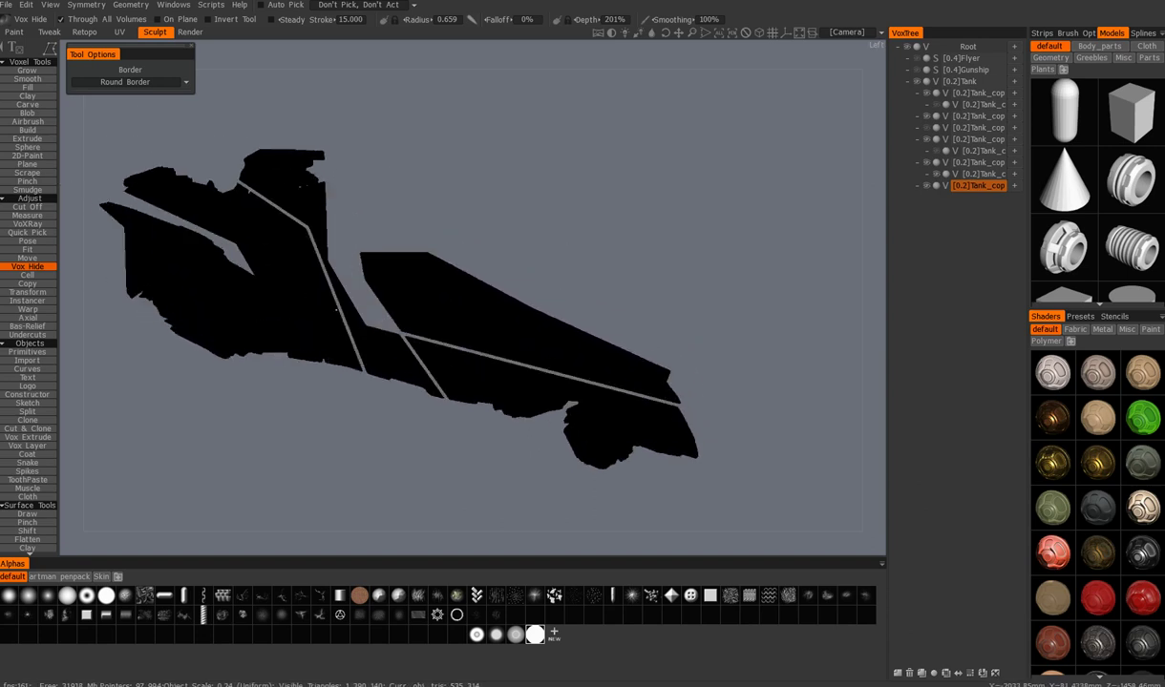
drag(401, 353, 600, 438)
middle_drag(508, 368, 465, 317)
drag(465, 317, 315, 372)
middle_drag(315, 372, 403, 387)
right_drag(403, 388, 443, 328)
drag(444, 333, 415, 330)
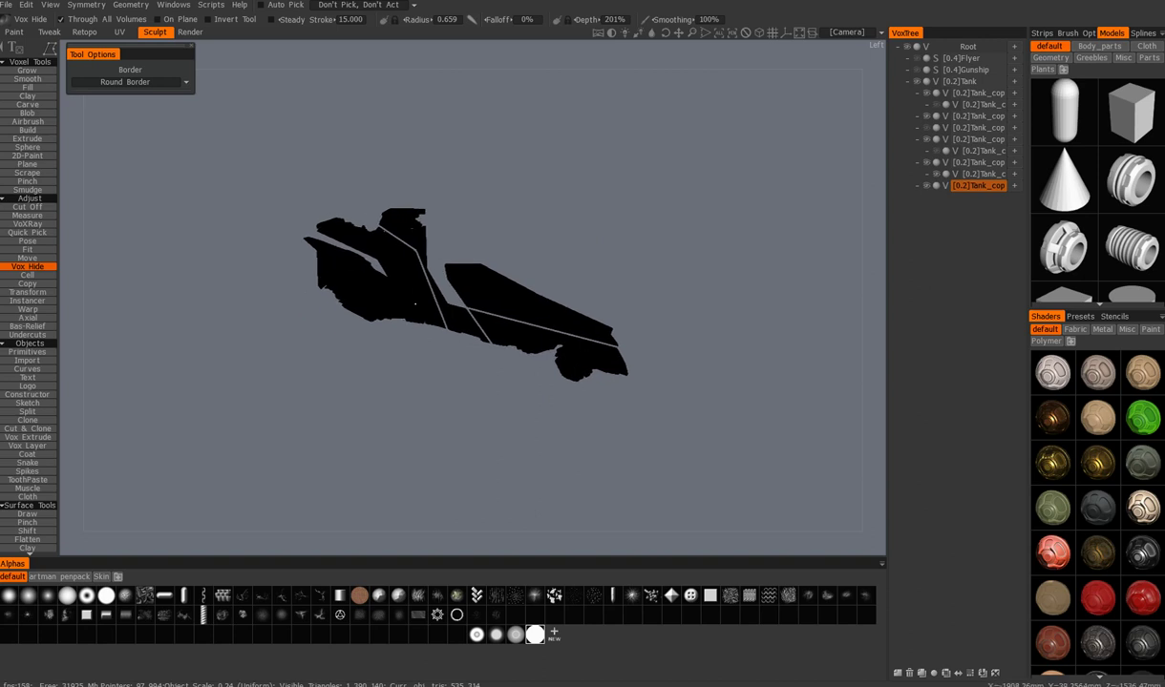
drag(423, 311, 454, 330)
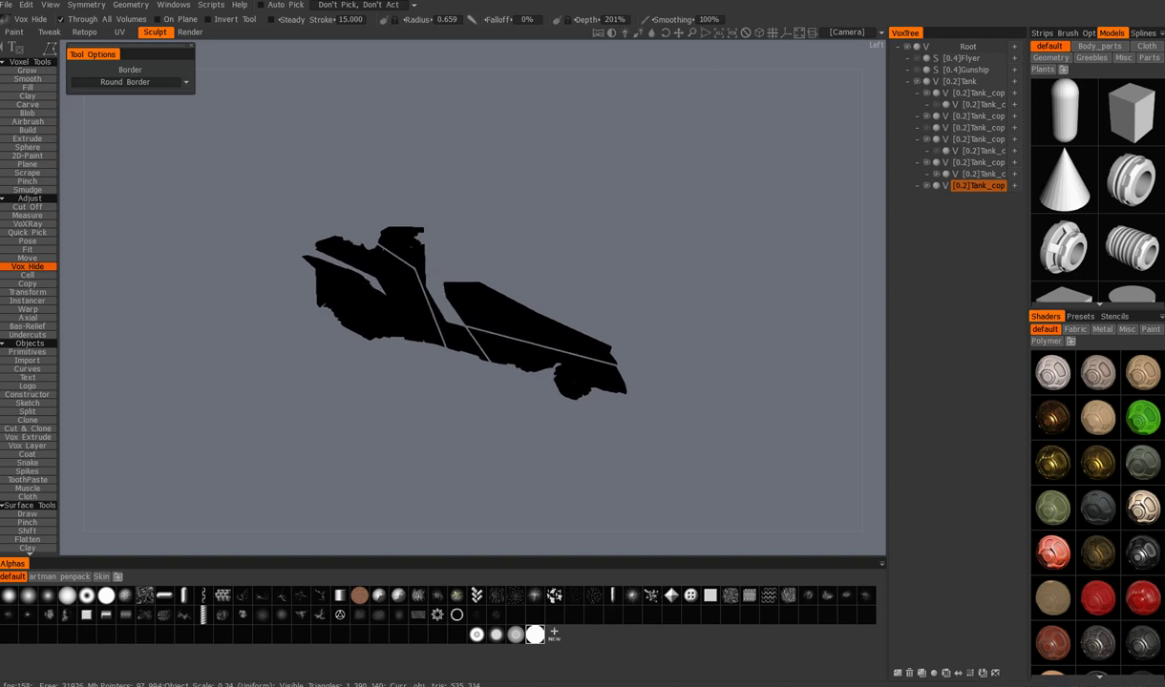
Step: Frame the whole Tank in the left view and store that view as a new camera shortcut
drag(402, 203, 503, 389)
middle_drag(503, 389, 459, 487)
drag(462, 487, 465, 408)
middle_drag(465, 409, 482, 289)
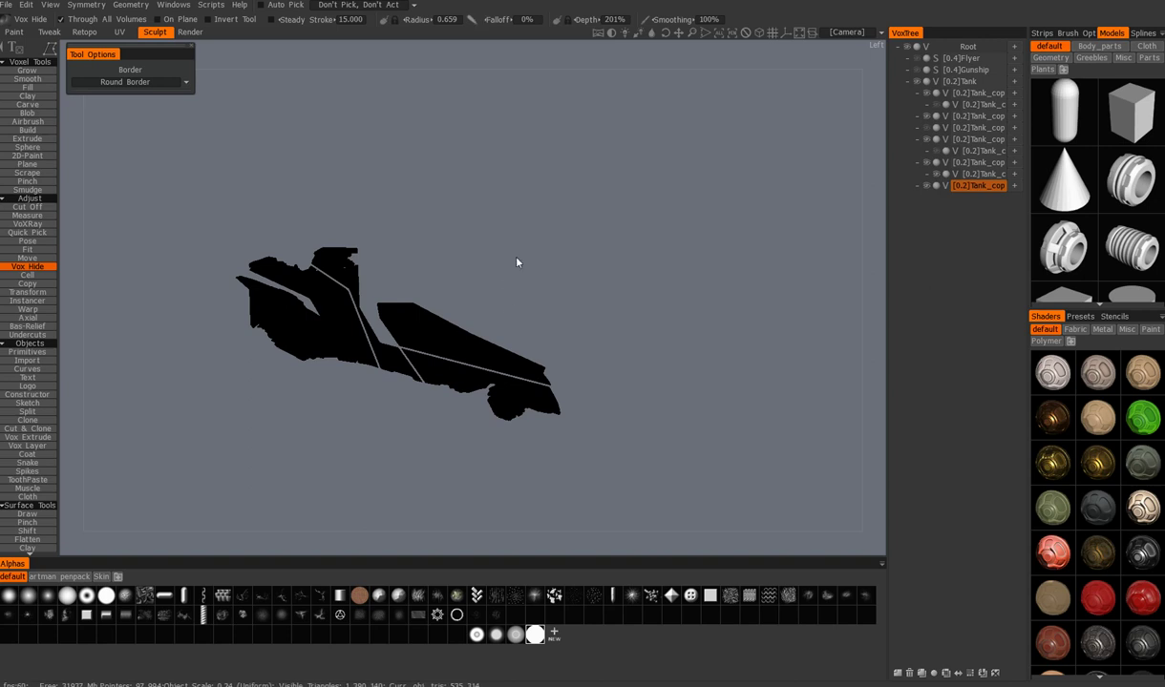
middle_drag(568, 293, 591, 284)
right_drag(591, 285, 578, 275)
drag(578, 279, 602, 339)
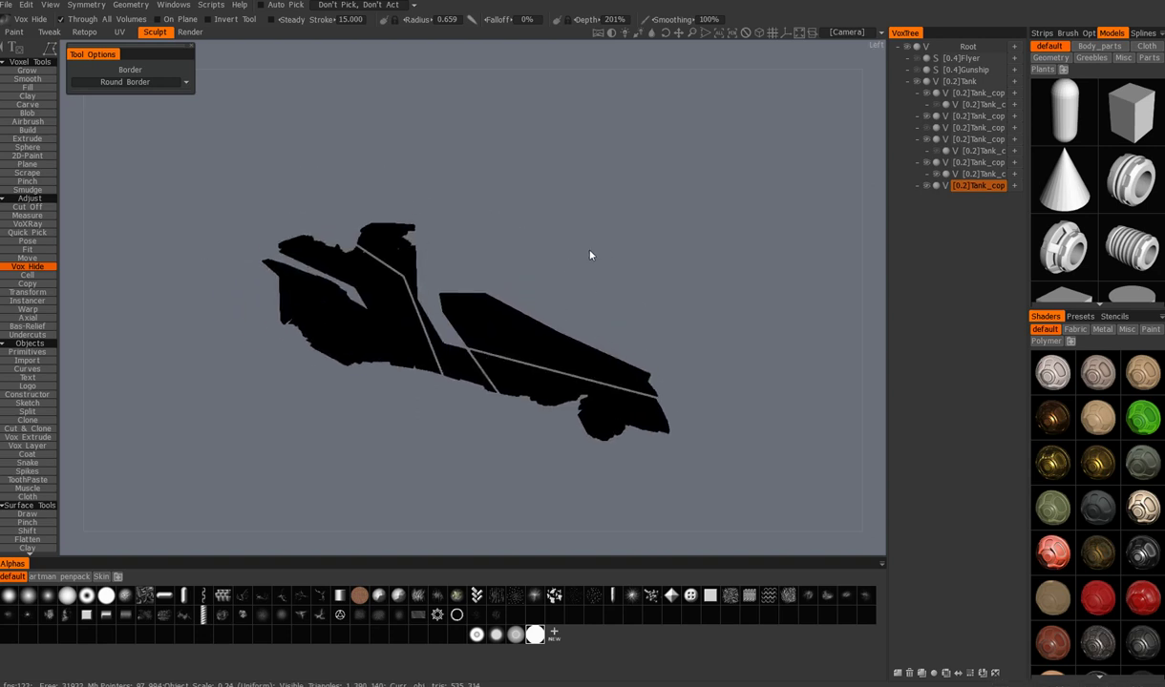
key(End)
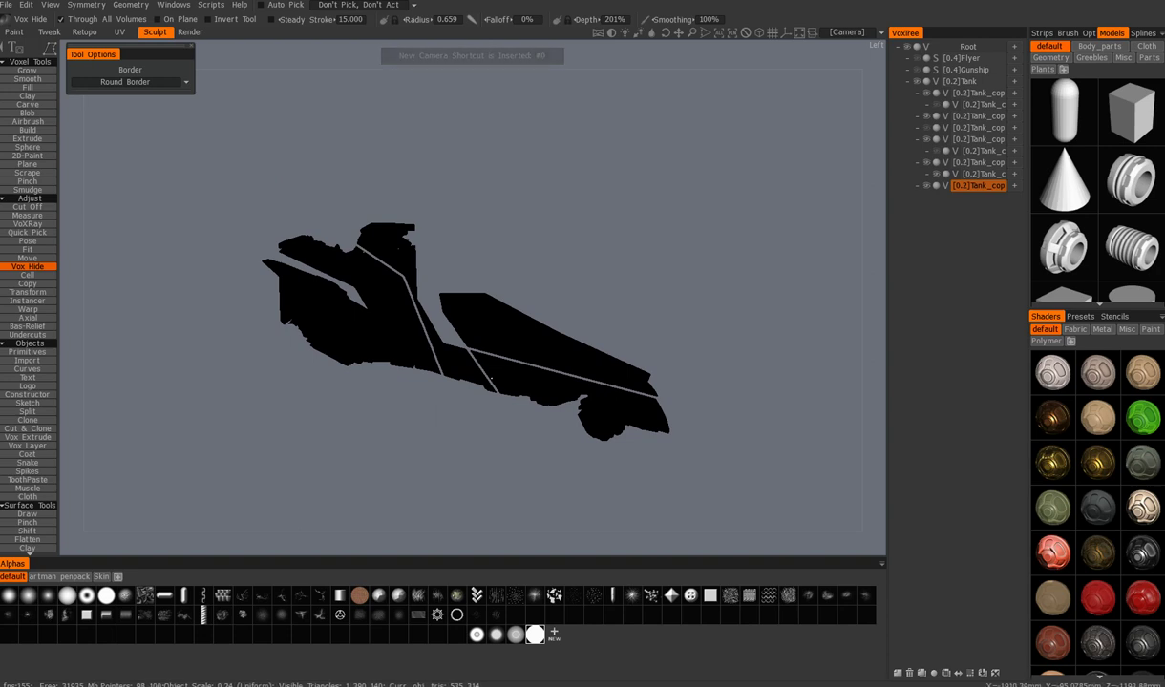
Step: Set up an oblique view of the Tank from above its side and store it as a second camera shortcut
middle_drag(584, 324, 572, 314)
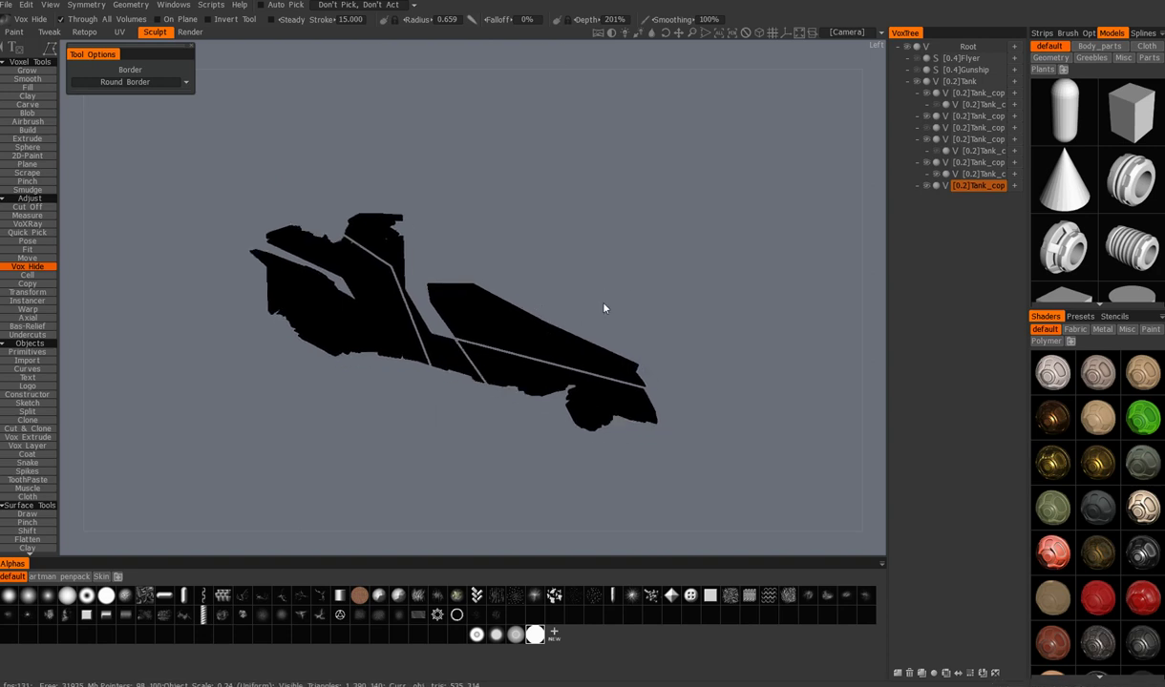
drag(660, 274, 608, 206)
middle_drag(553, 271, 487, 264)
right_drag(549, 307, 640, 425)
middle_drag(478, 363, 564, 288)
drag(571, 230, 565, 248)
right_drag(565, 248, 579, 260)
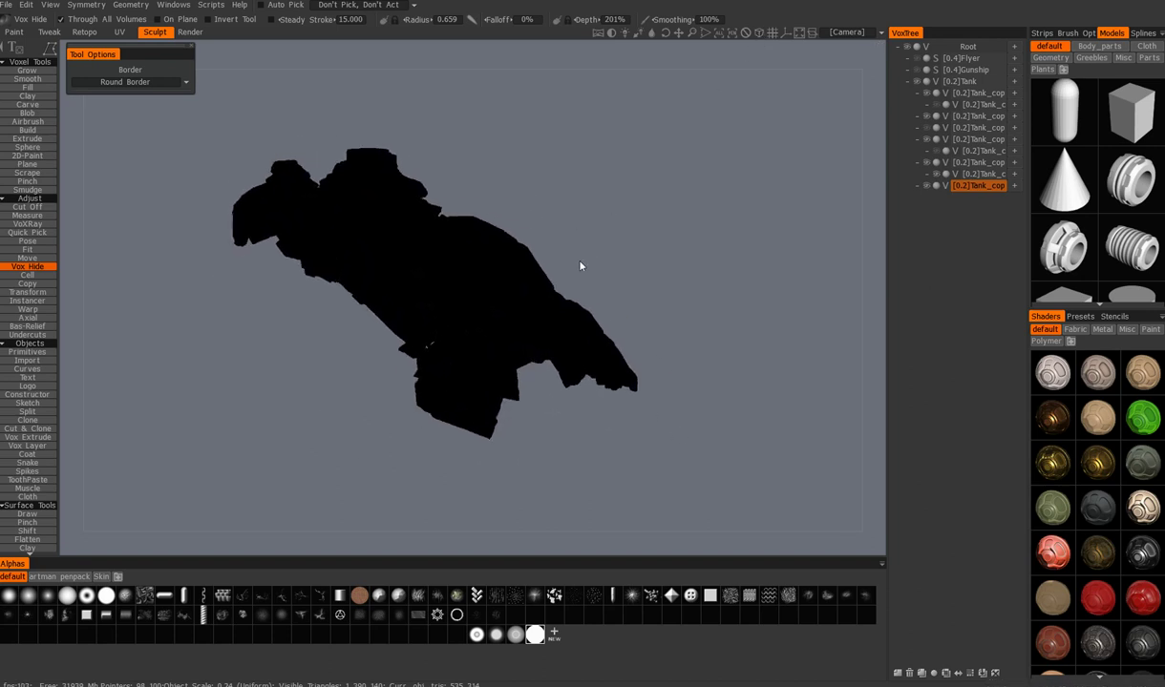
key(ctrl+shift+1)
Step: Recall the stored left view and trim the rounded foot under the hull's lowered end into an angular shape with Vox Hide
key(KP_4)
key(Right)
key(Right)
key(Right)
key(Right)
key(Right)
drag(551, 396, 684, 418)
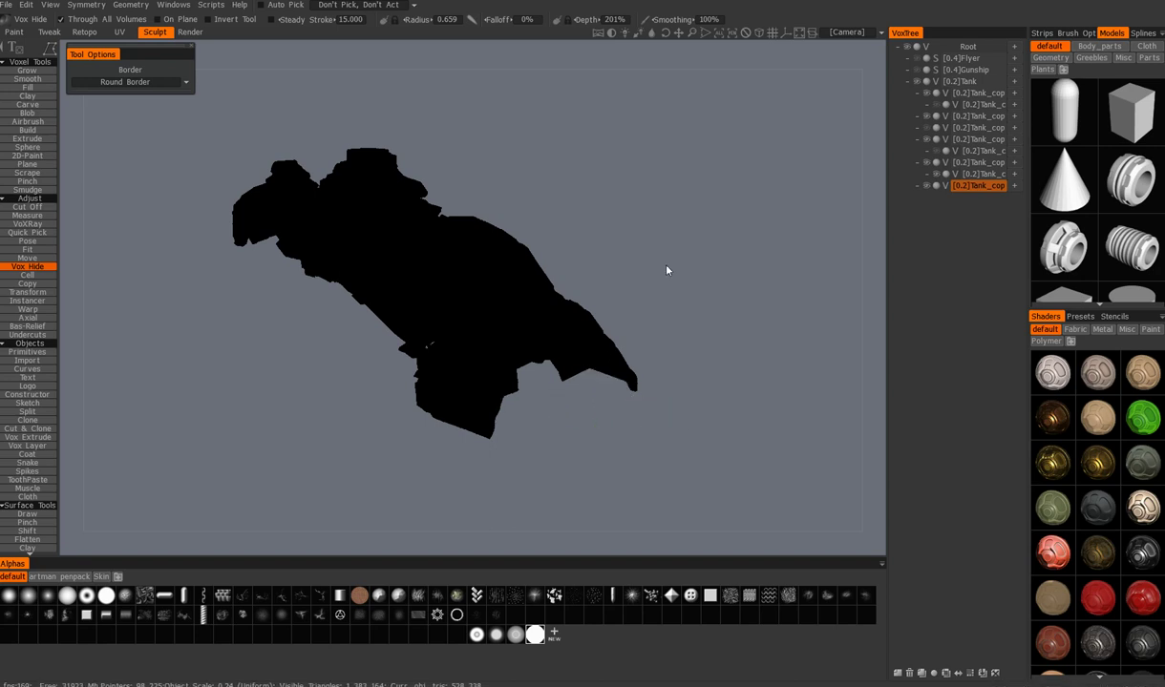
Step: Cut the ragged upper edge of the raised arm beside the top block straight with a Vox Hide outline in the left view
key(1)
mouse_move(286, 223)
mouse_down()
mouse_move(346, 261)
mouse_move(337, 197)
mouse_up()
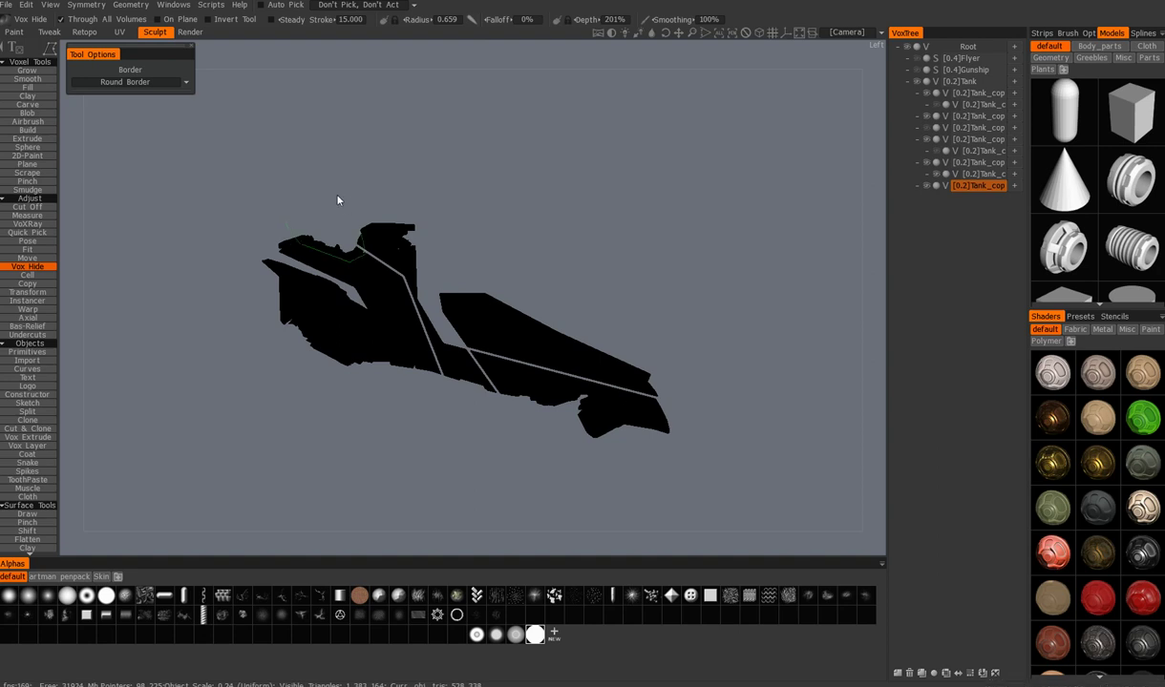
click(289, 229)
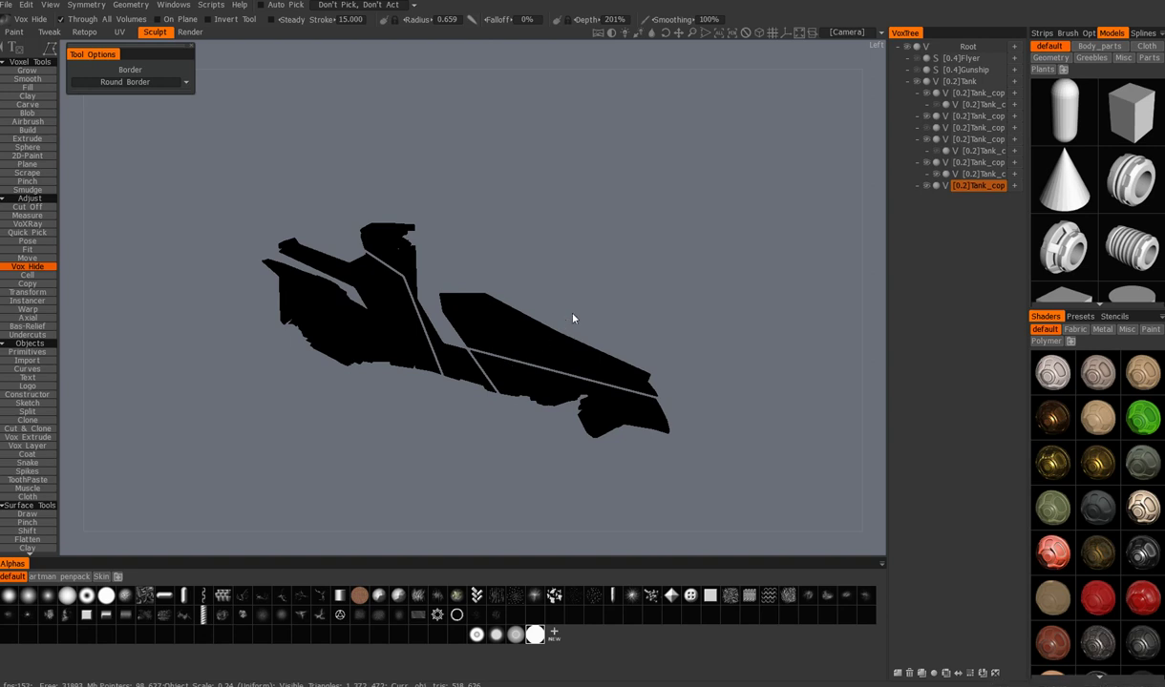
Step: Examine the trimmed Tank's silhouette from oblique angles and compare it with the stored left view
alt+drag(635, 330, 477, 420)
alt+middle_drag(477, 420, 537, 449)
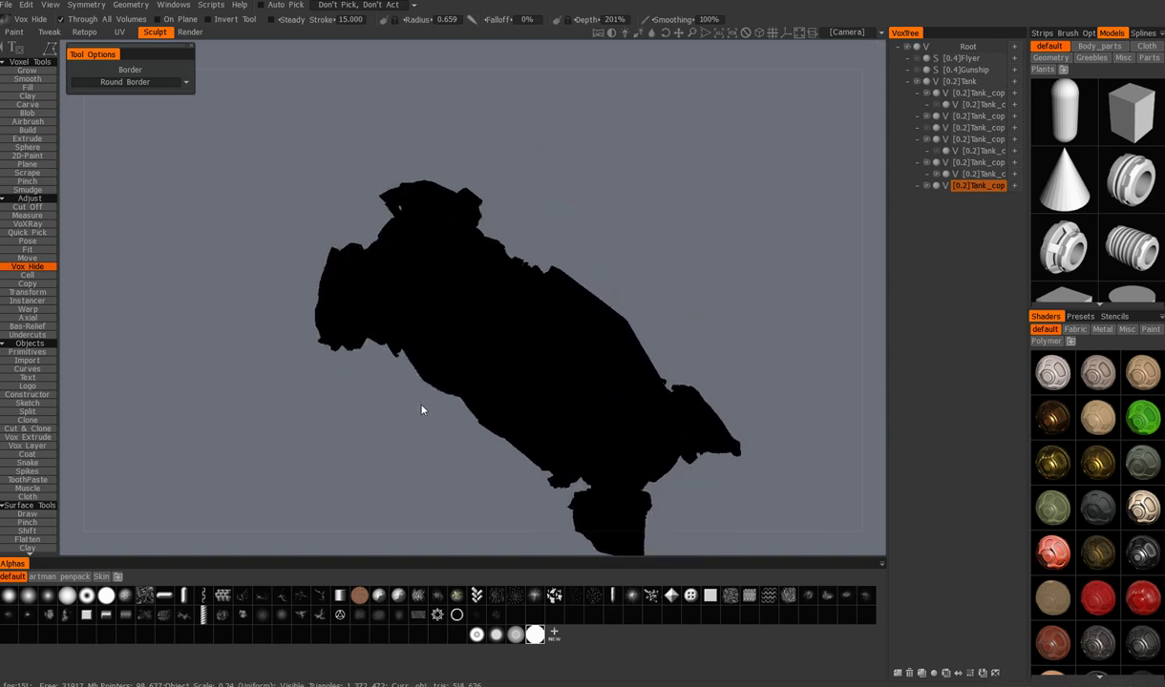
alt+drag(477, 401, 325, 287)
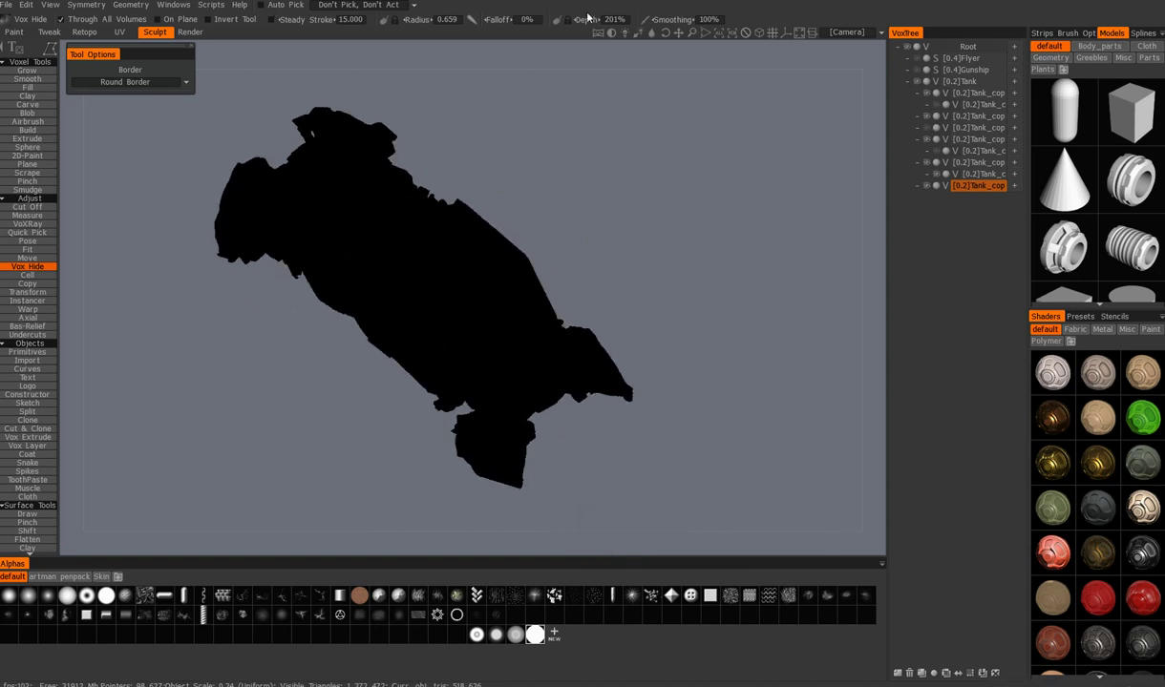
alt+drag(478, 382, 516, 286)
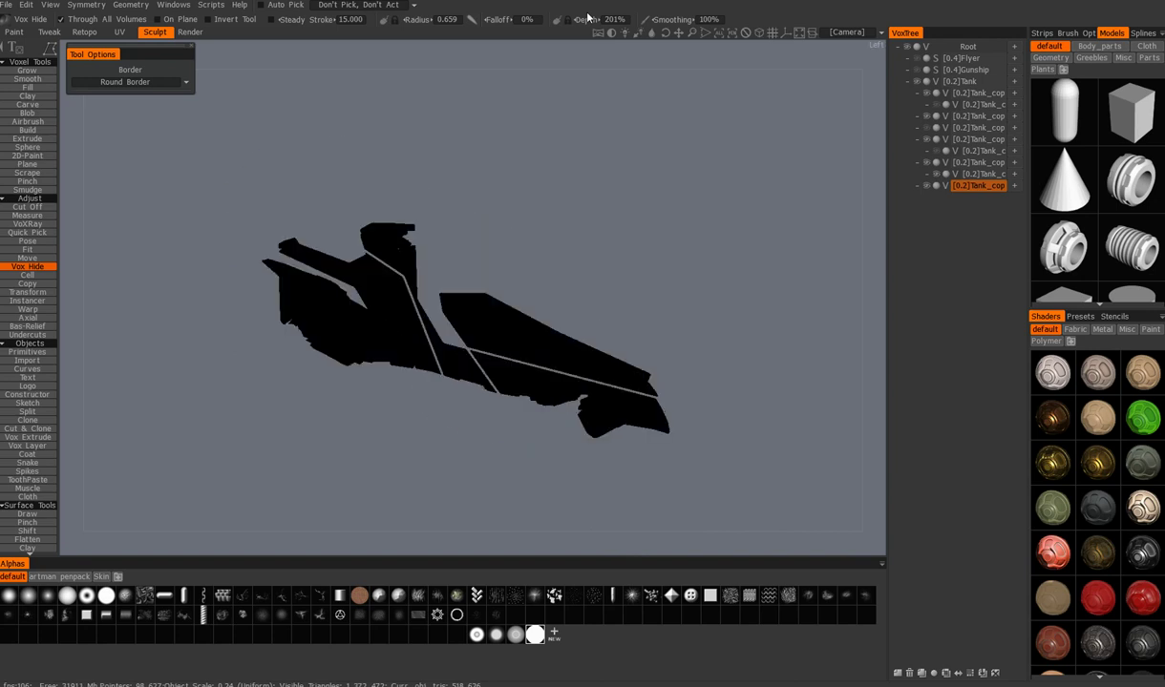
alt+shift+drag(588, 17, 588, 17)
key(KP_4)
middle_drag(486, 271, 457, 343)
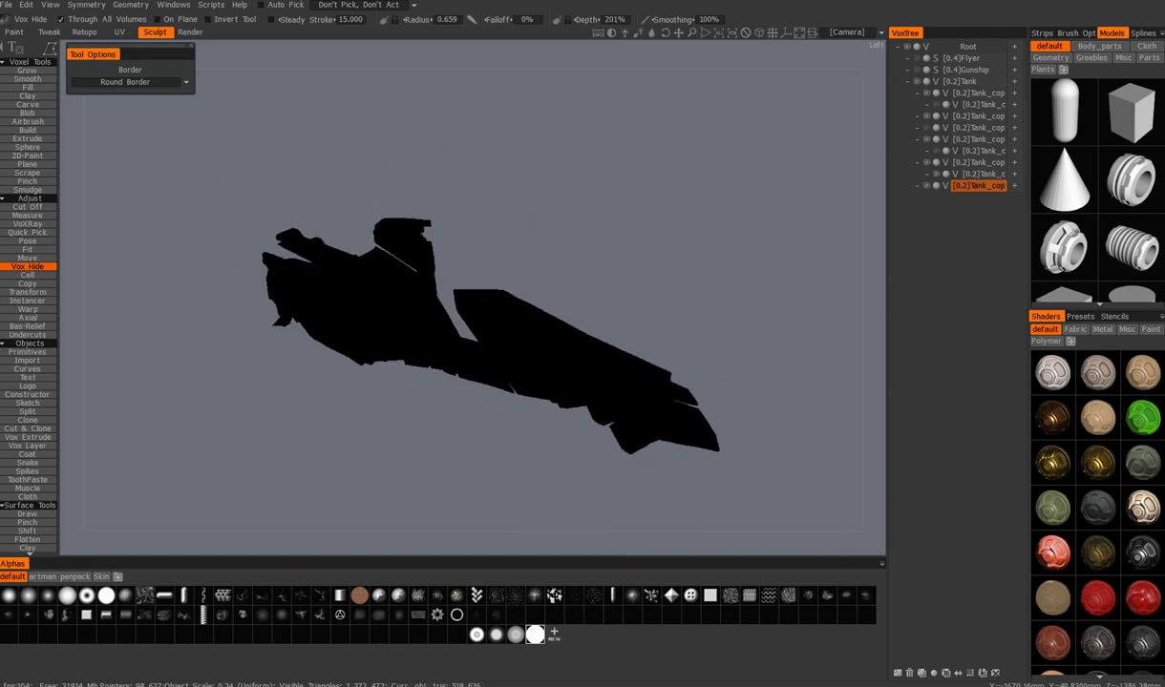
alt+drag(457, 343, 277, 414)
alt+middle_drag(277, 414, 371, 391)
alt+drag(371, 391, 352, 370)
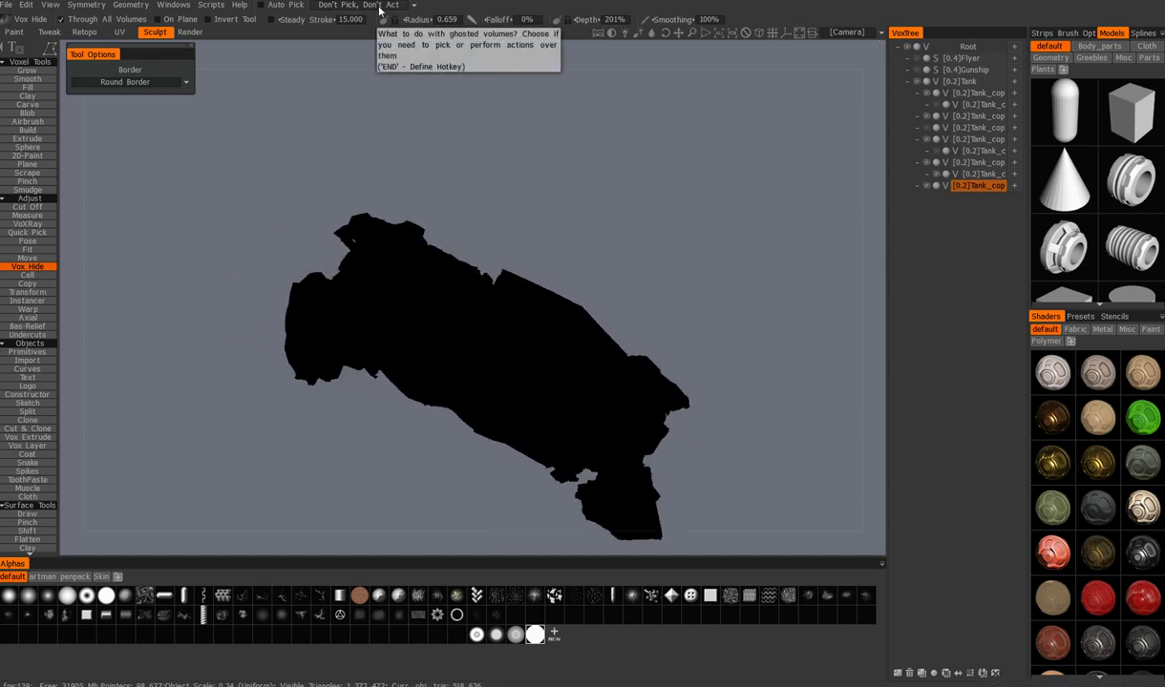
Step: Frame the Tank in the top view, store it as another camera shortcut, and switch between the stored left and top views
key(KP_4)
alt+drag(379, 9, 658, 117)
click(756, 33)
alt+right_drag(575, 191, 528, 208)
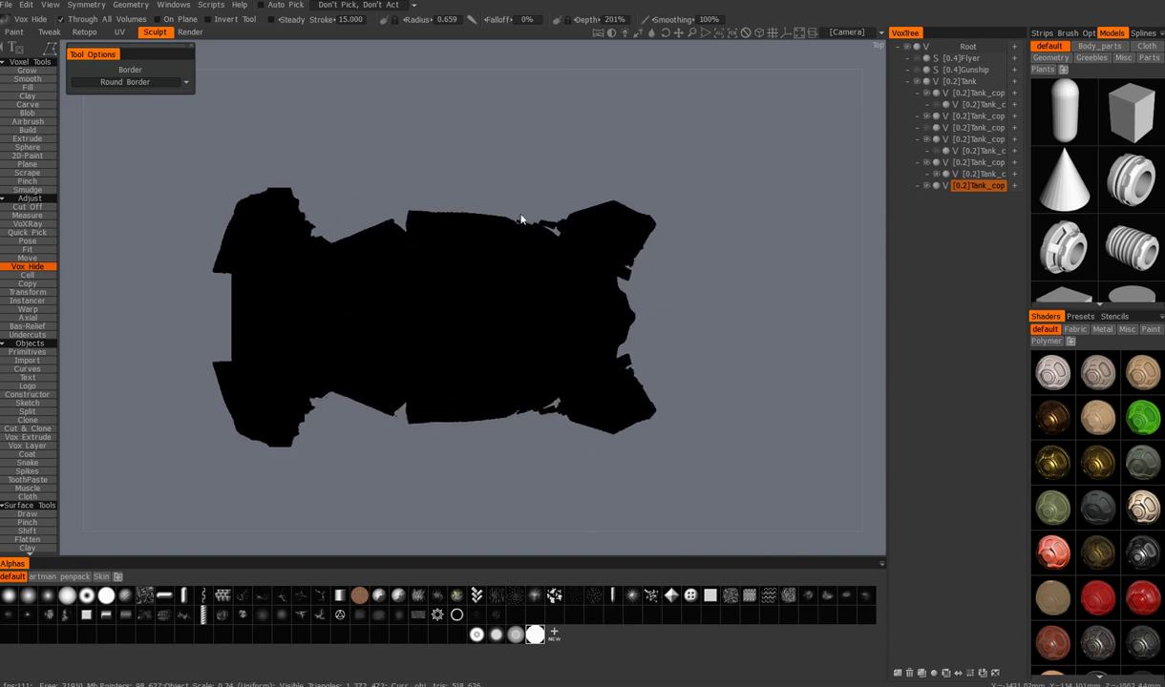
alt+middle_drag(528, 208, 534, 189)
alt+right_drag(534, 188, 575, 13)
key(ctrl+Up)
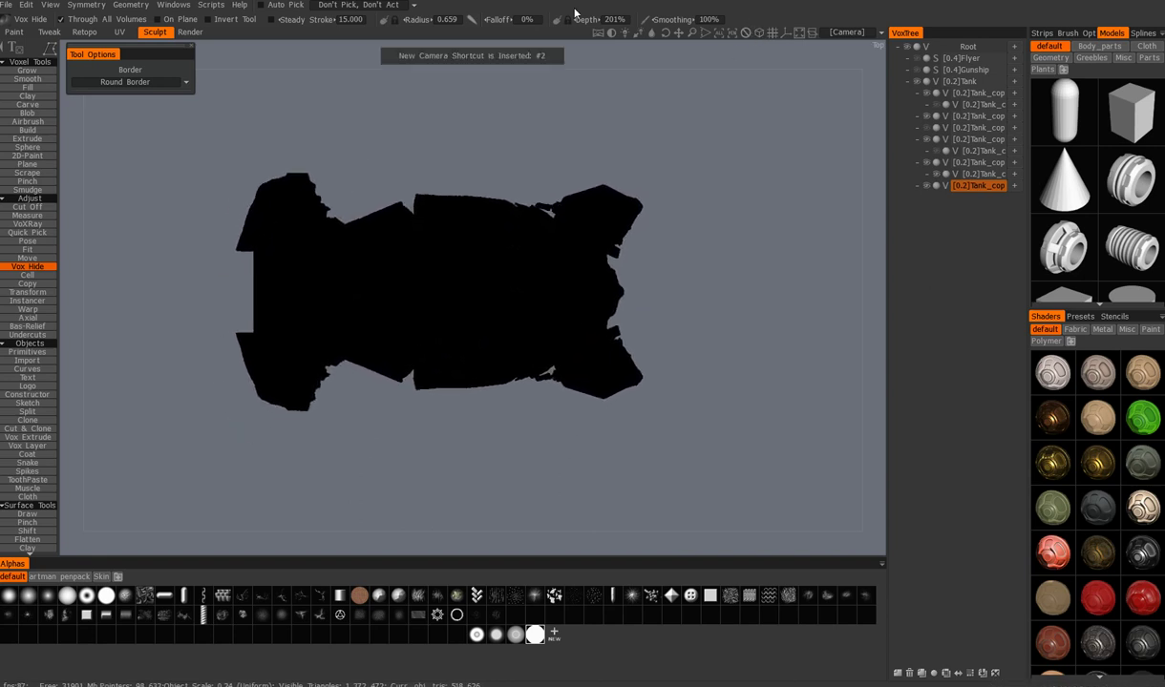
alt+middle_drag(575, 13, 559, 24)
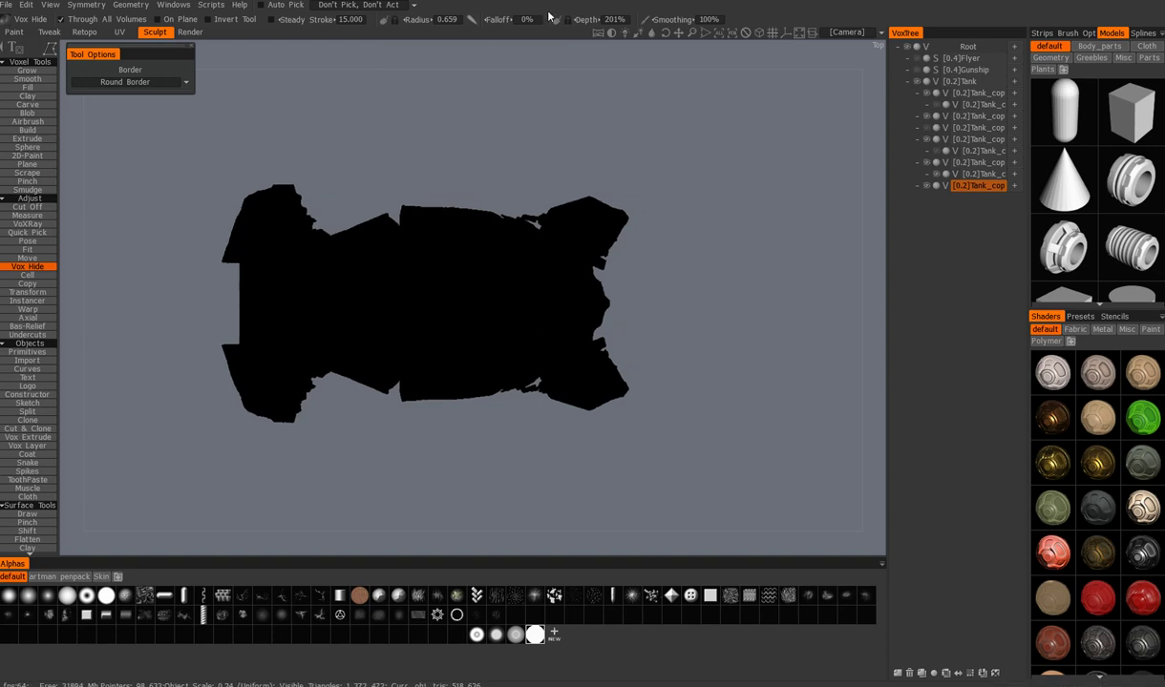
key(Up)
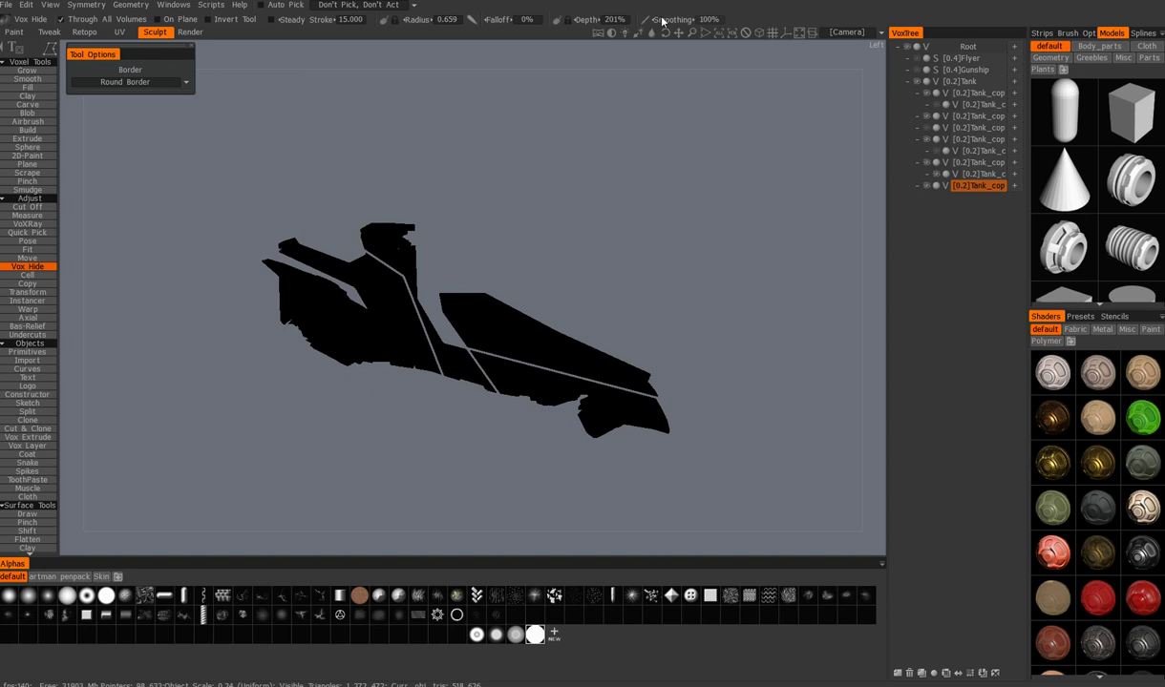
key(Down)
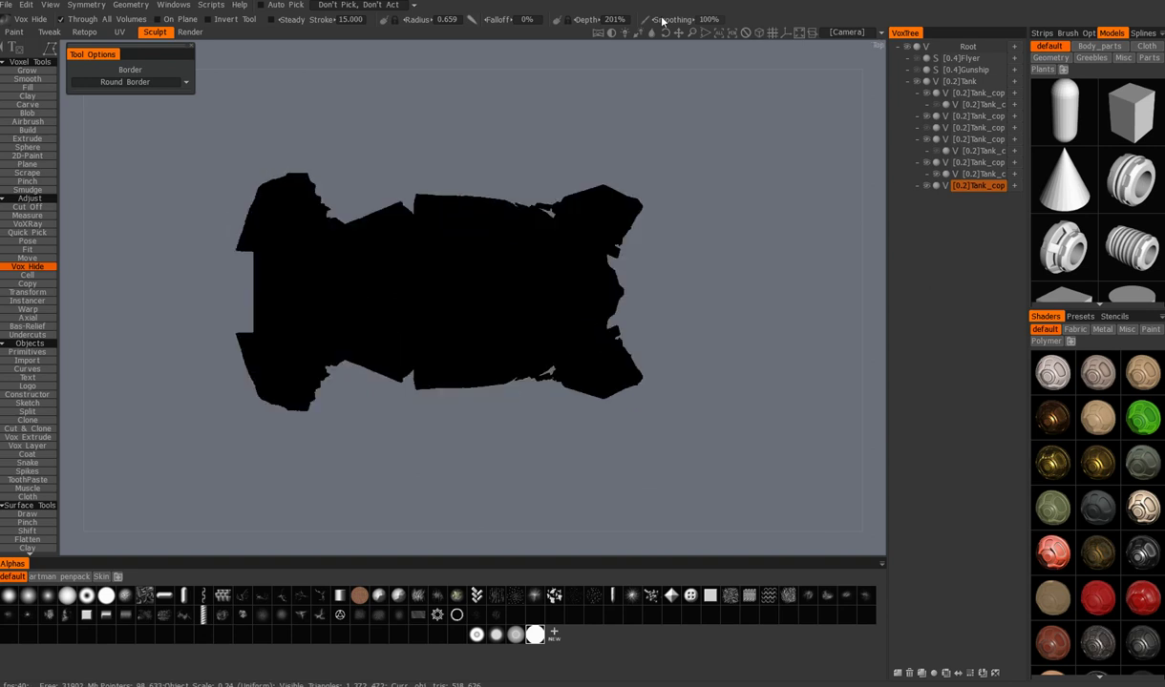
Step: Examine the Tank's outline from above and around its side, including the gap between the hull and the foot
middle_drag(425, 361, 423, 404)
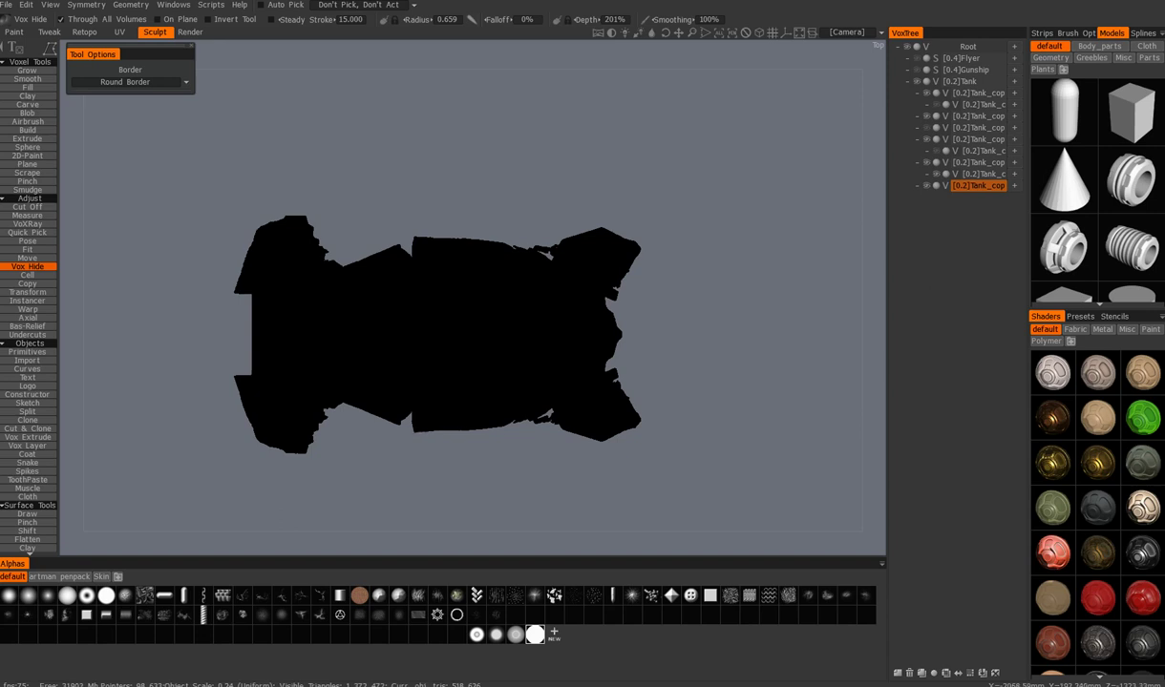
drag(239, 420, 435, 273)
middle_drag(434, 273, 425, 401)
mouse_move(425, 401)
mouse_down()
mouse_move(463, 334)
mouse_move(430, 401)
mouse_up()
middle_drag(539, 31, 447, 258)
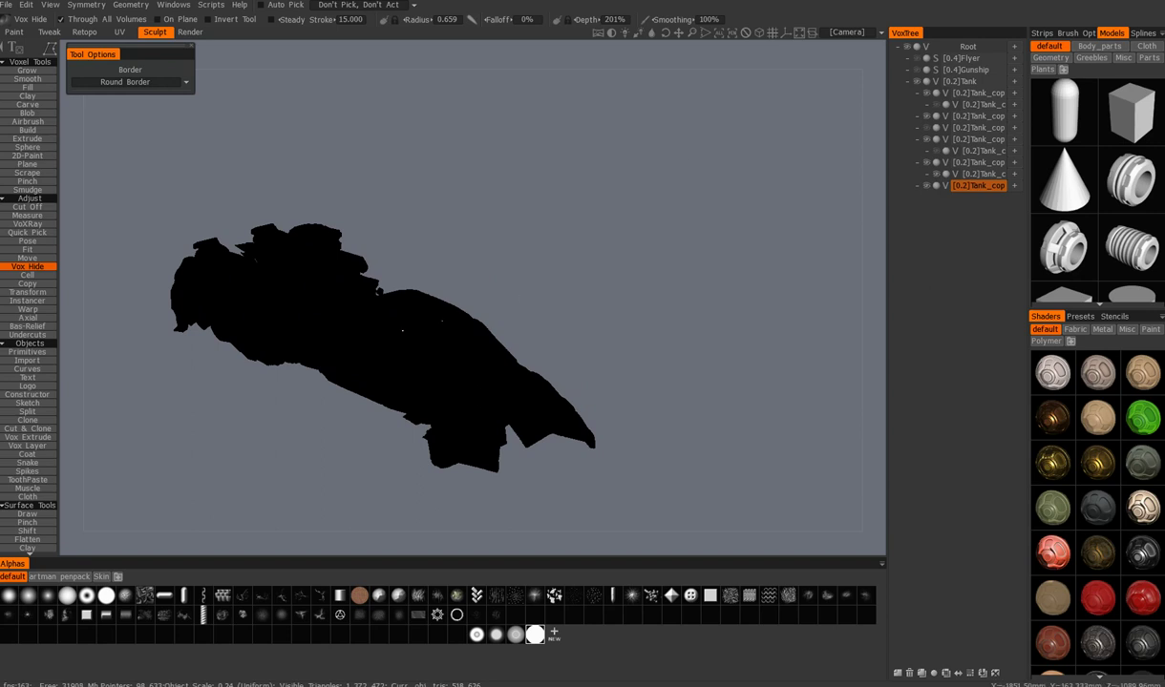
middle_drag(402, 329, 430, 303)
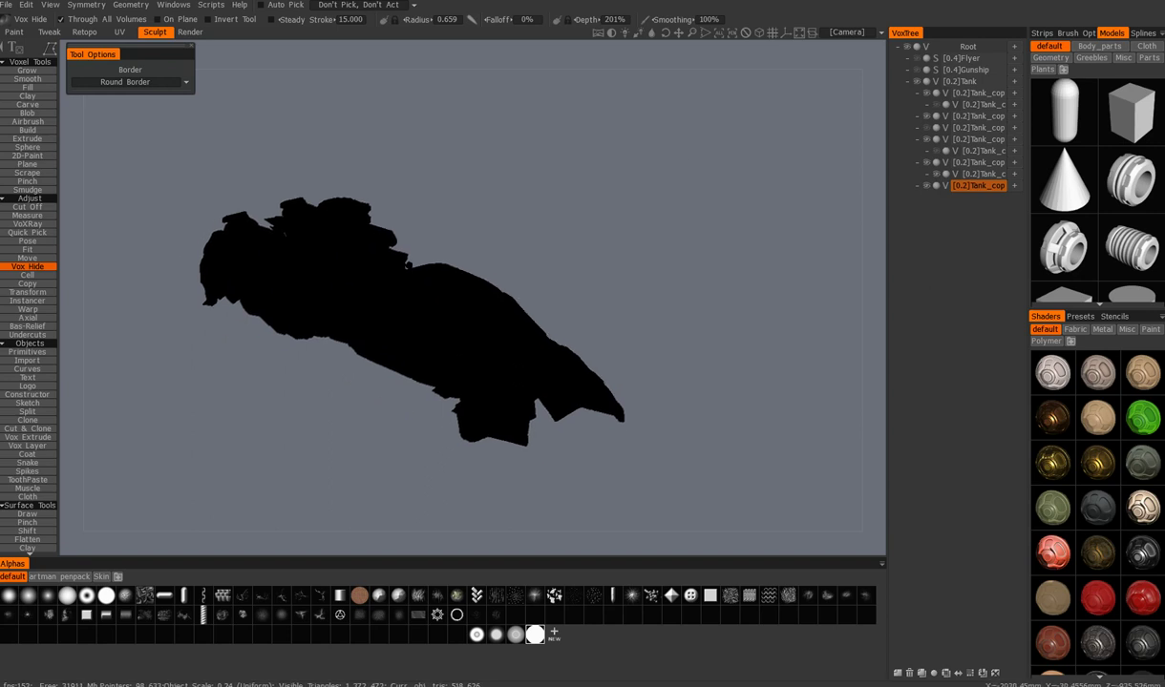
drag(426, 382, 426, 440)
middle_drag(427, 439, 432, 386)
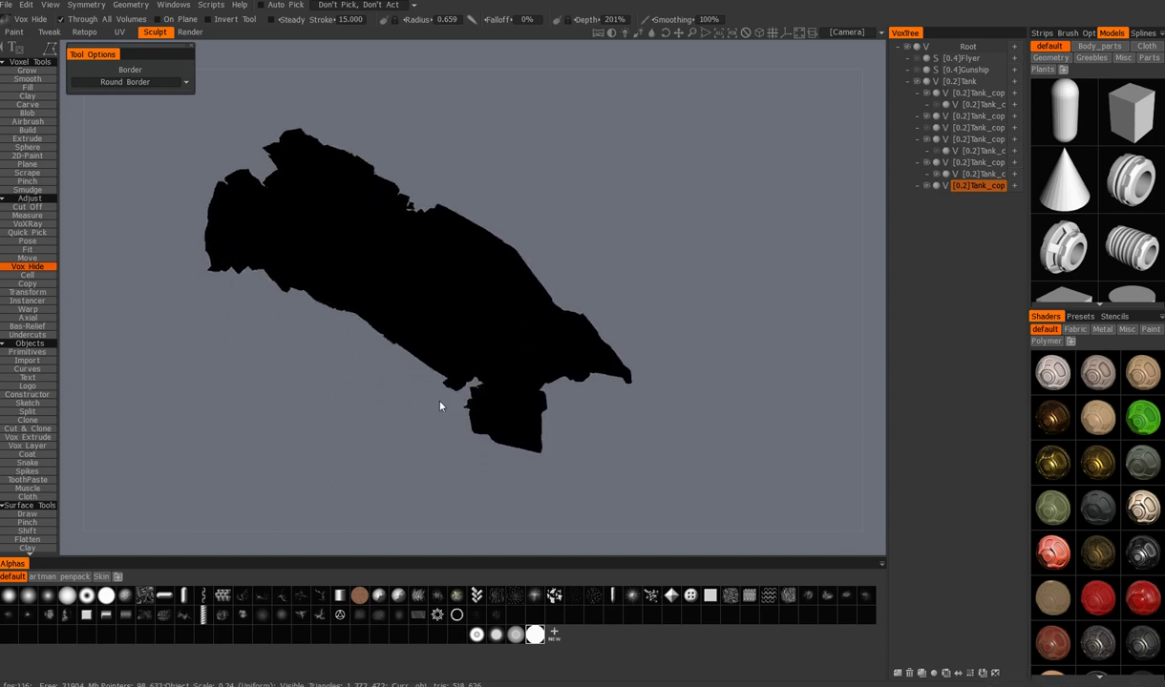